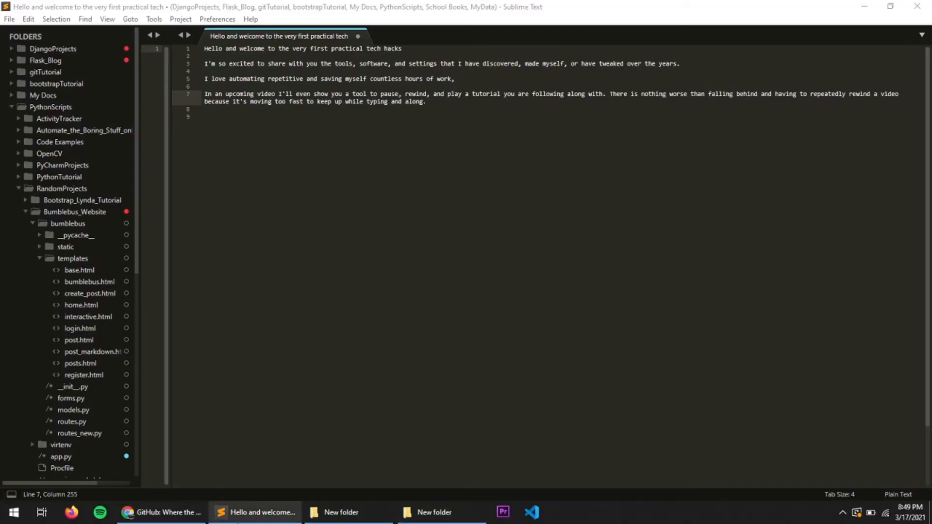
# Step: Switch to Chrome to view the GitHub home page and the WinMerge search results, then return to File Explorer
pyautogui.click(160, 512)
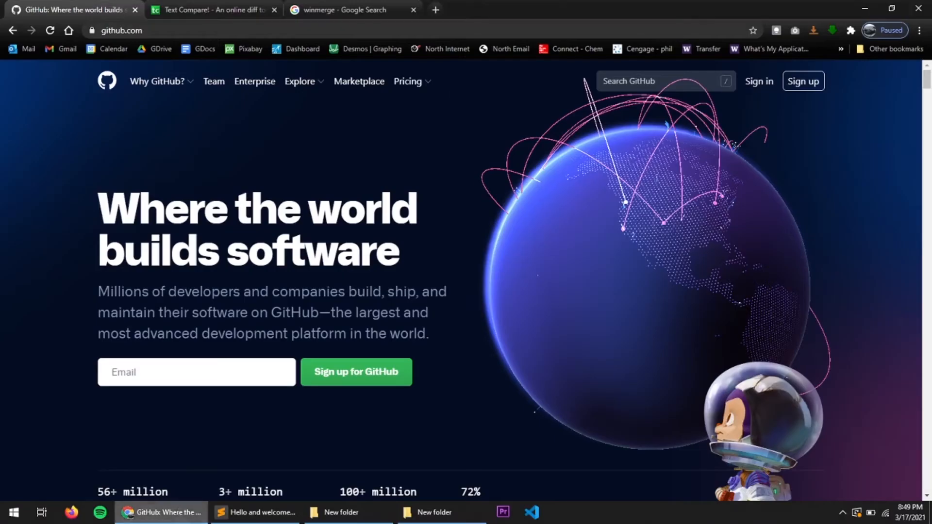
pyautogui.click(319, 4)
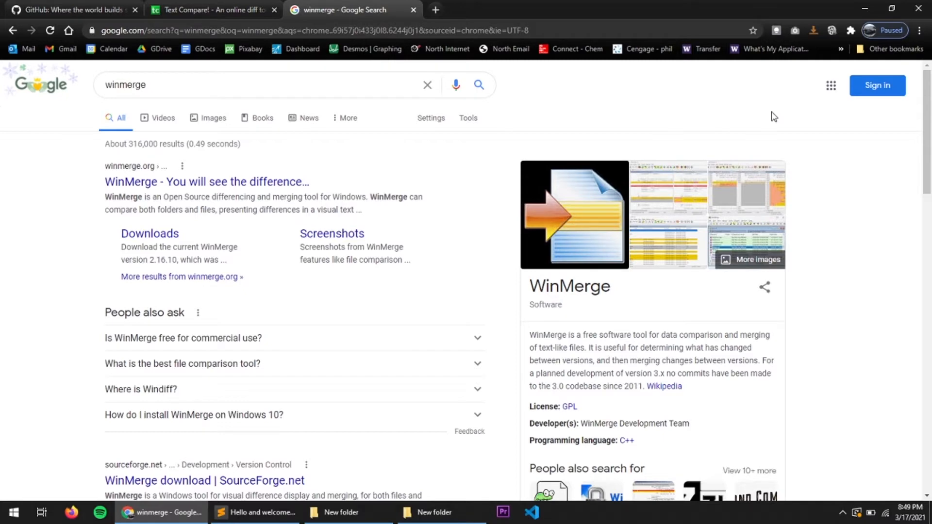
pyautogui.hotkey('ctrl', '1')
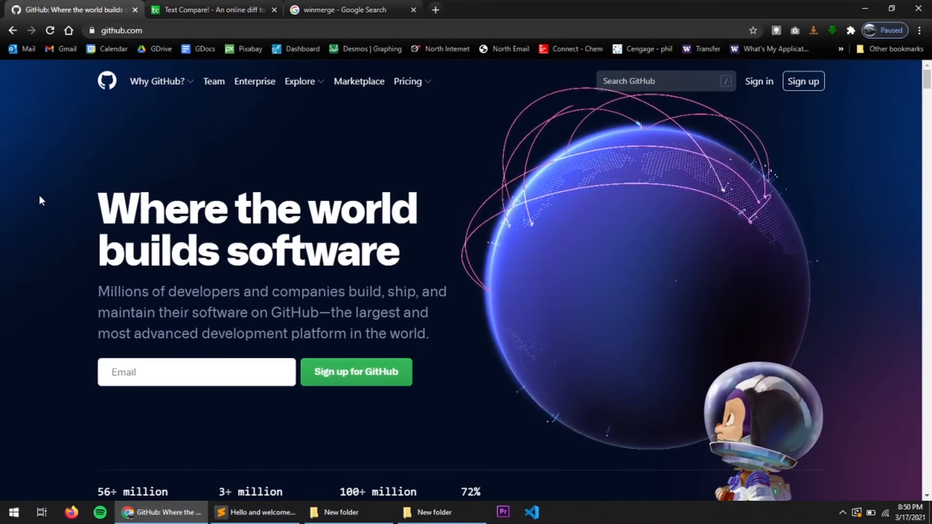
pyautogui.hotkey('alt', 'Tab')
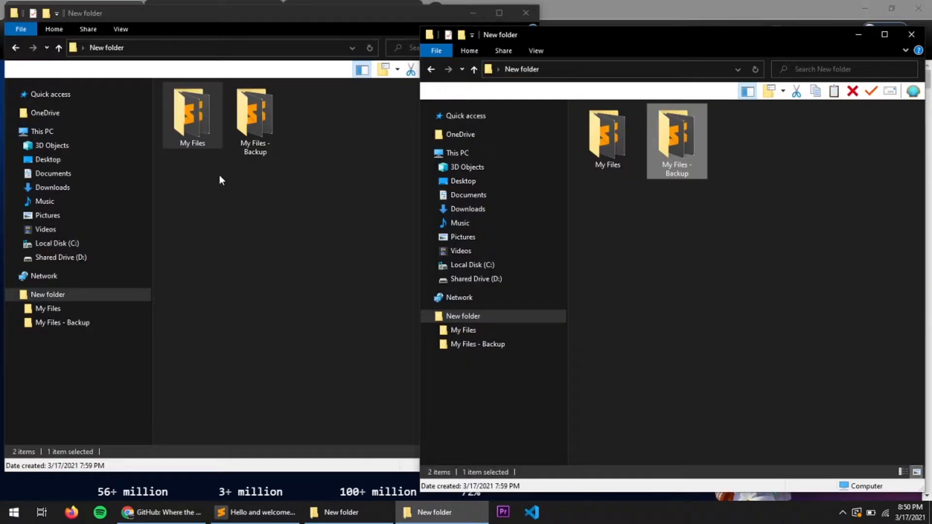
# Step: Look through the My Files and My Files - Backup folders and the files they contain
pyautogui.click(184, 130)
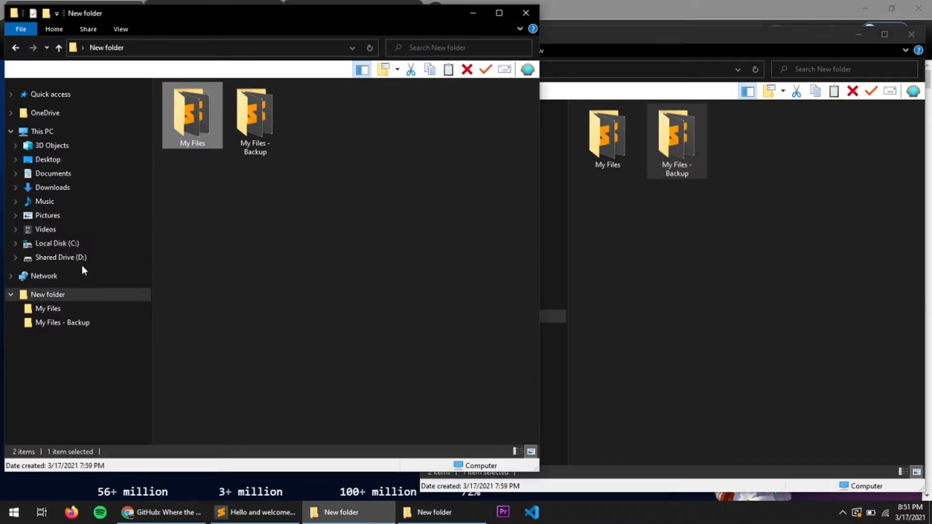
pyautogui.click(249, 142)
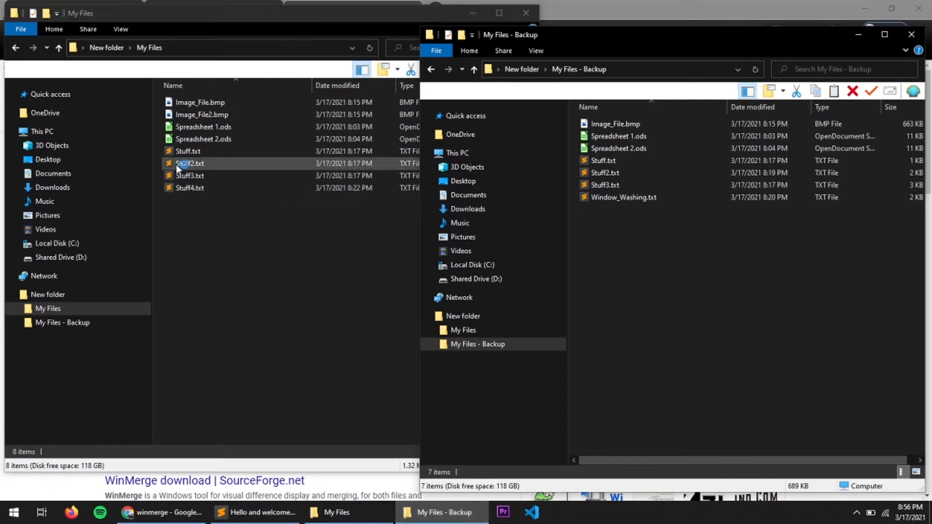
pyautogui.click(180, 190)
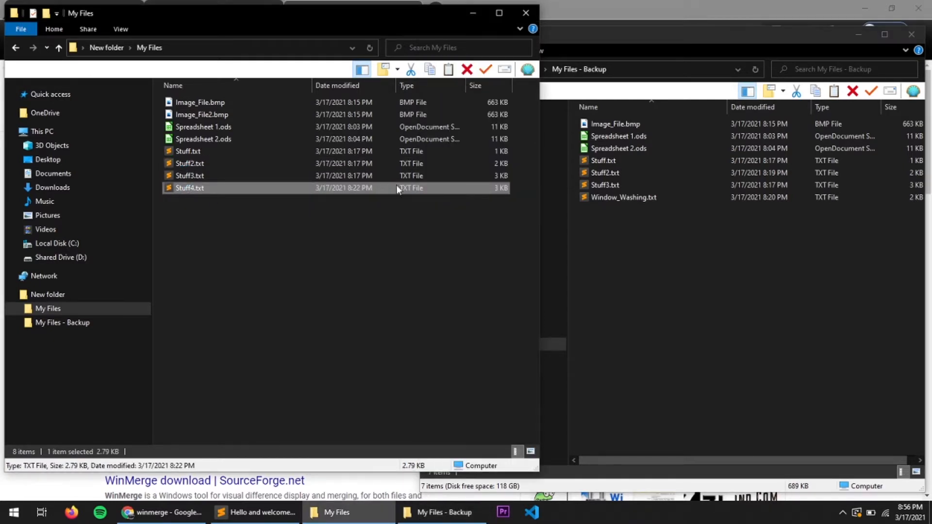
pyautogui.click(626, 218)
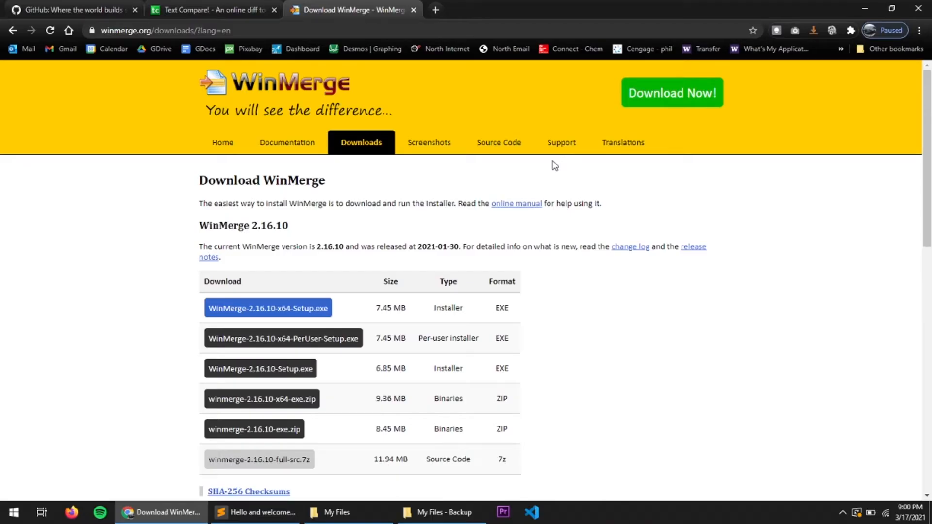
# Step: Launch WinMerge and open a new blank two-pane text comparison
pyautogui.click(6, 516)
pyautogui.write('winmerge')
pyautogui.press('Return')
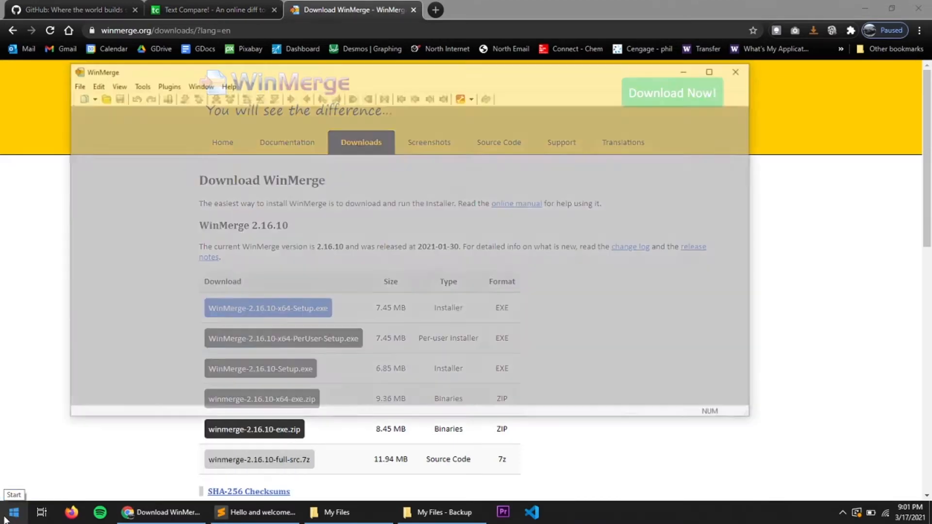
pyautogui.click(76, 100)
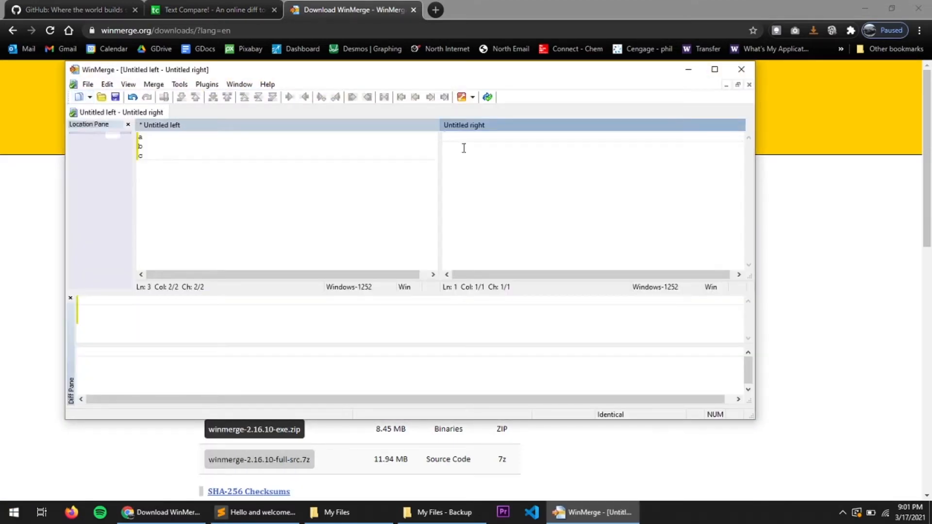
# Step: Enter the lines a, b and d in the untitled right pane and refresh the comparison with the left pane
pyautogui.write('a')
pyautogui.press('Return')
pyautogui.write('b')
pyautogui.press('Return')
pyautogui.write('d')
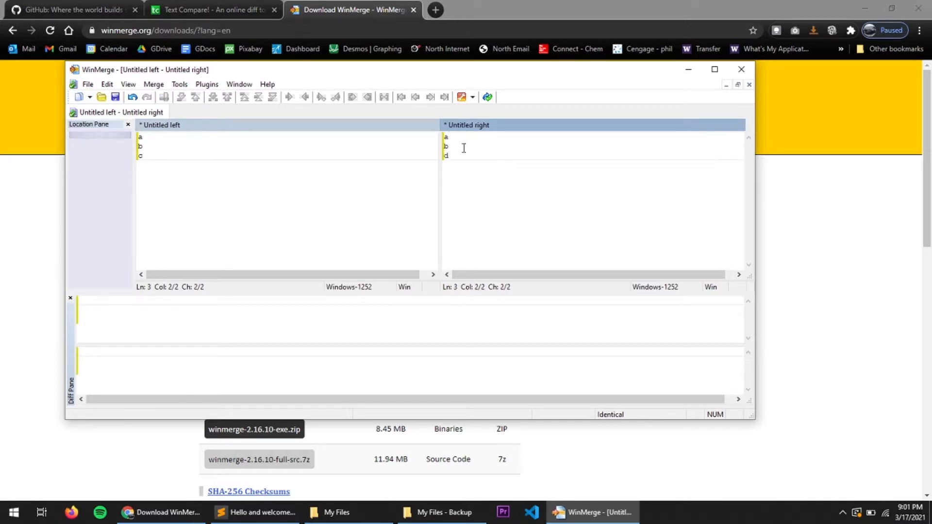
pyautogui.click(487, 97)
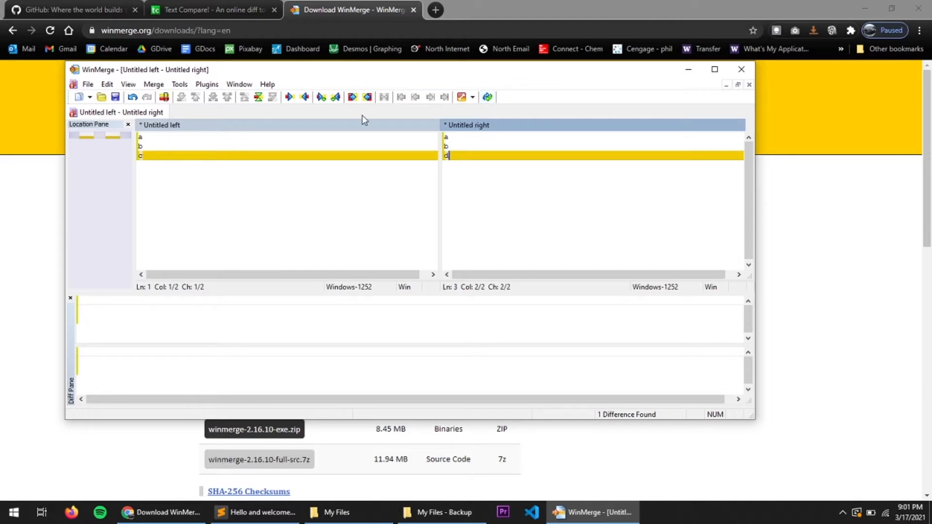
# Step: Open the file and folder selection and set the first comparison path to the My Files folder's path copied from File Explorer
pyautogui.click(100, 98)
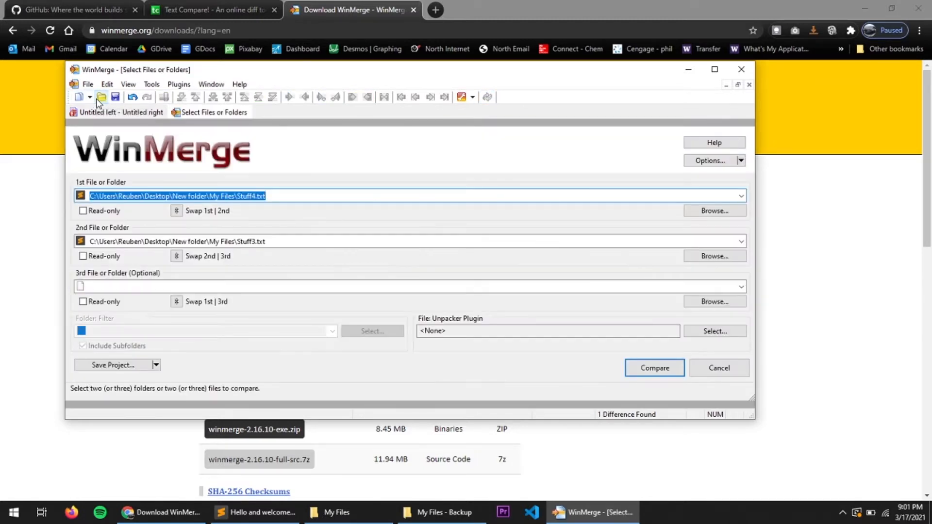
pyautogui.click(340, 512)
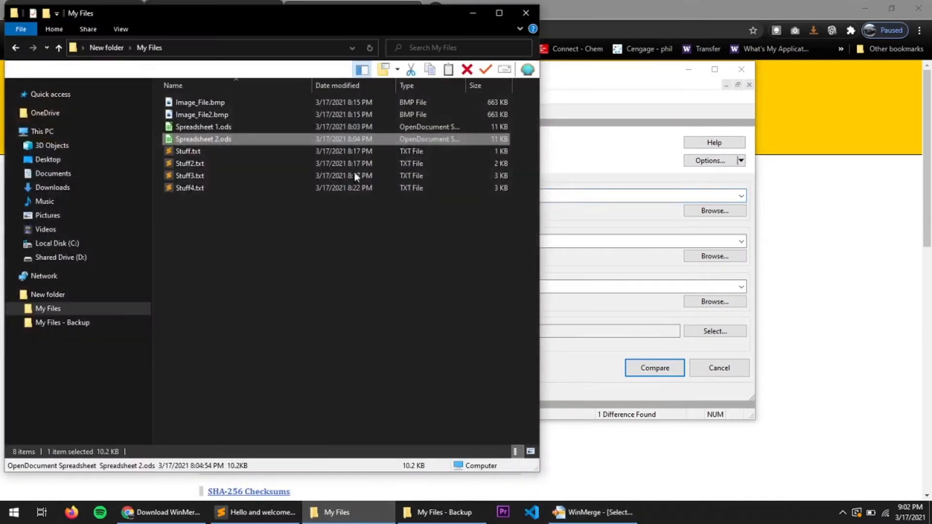
pyautogui.click(288, 50)
pyautogui.hotkey('ctrl', 'c')
pyautogui.click(653, 196)
pyautogui.hotkey('ctrl', 'v')
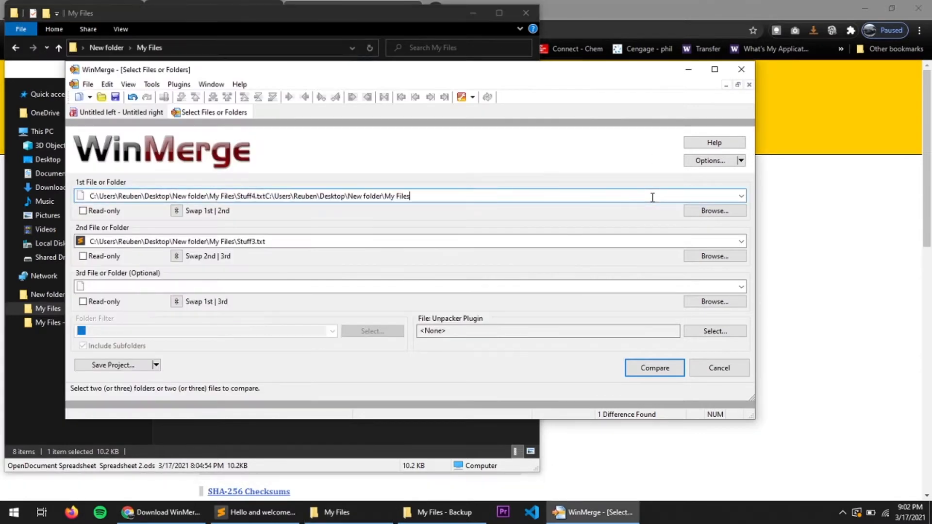
pyautogui.hotkey('ctrl', 'a')
pyautogui.hotkey('ctrl', 'v')
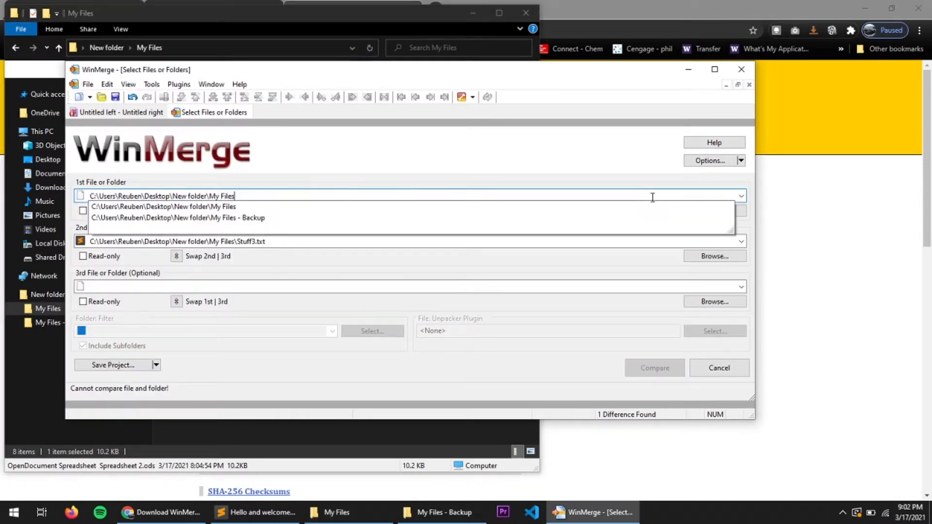
# Step: Set the second comparison path to the My Files - Backup folder copied from File Explorer and run the folder comparison
pyautogui.click(428, 510)
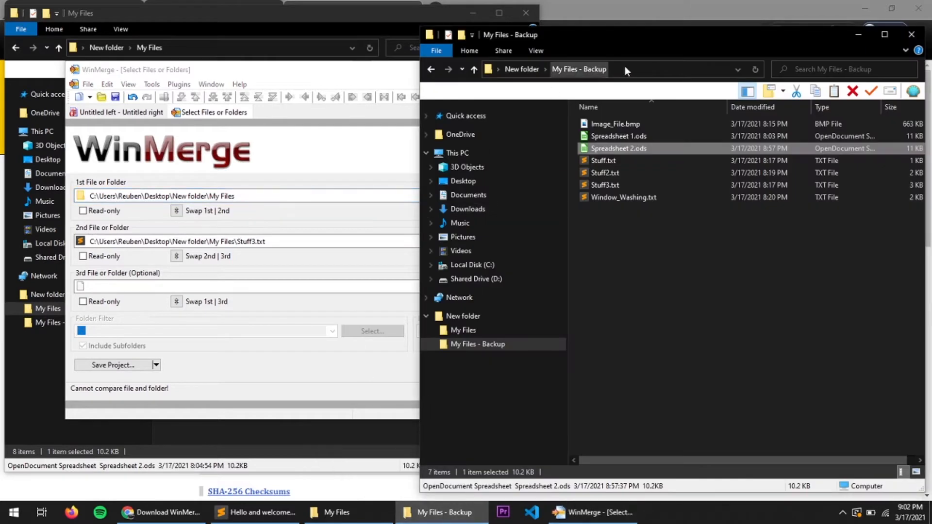
pyautogui.click(638, 69)
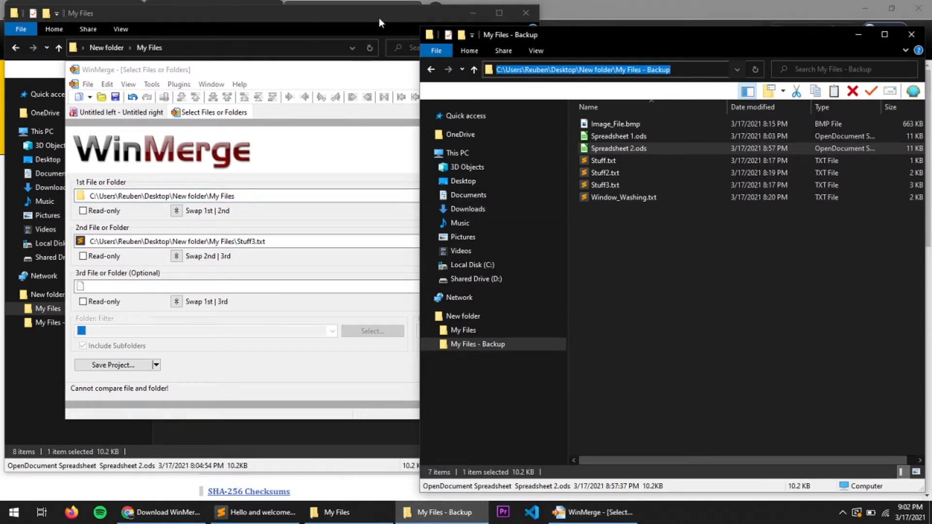
pyautogui.click(302, 239)
pyautogui.hotkey('ctrl', 'a')
pyautogui.hotkey('ctrl', 'v')
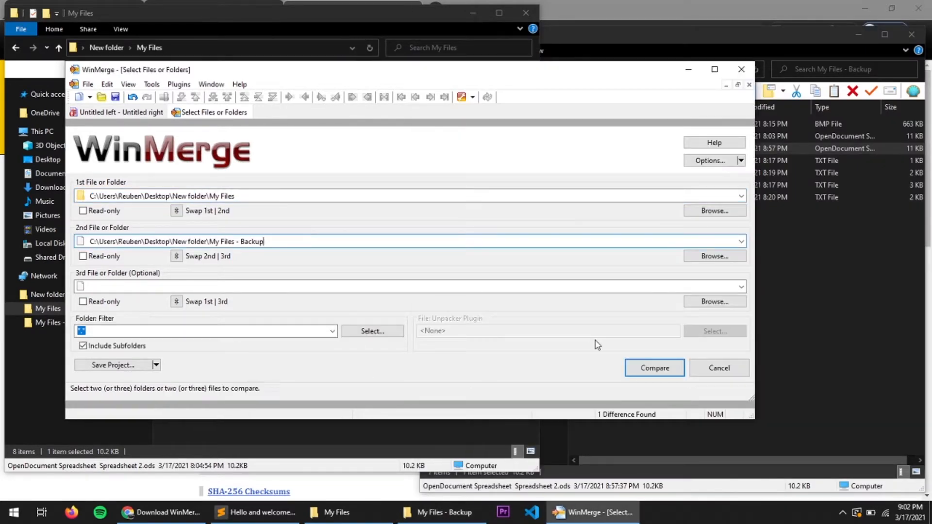
pyautogui.click(645, 374)
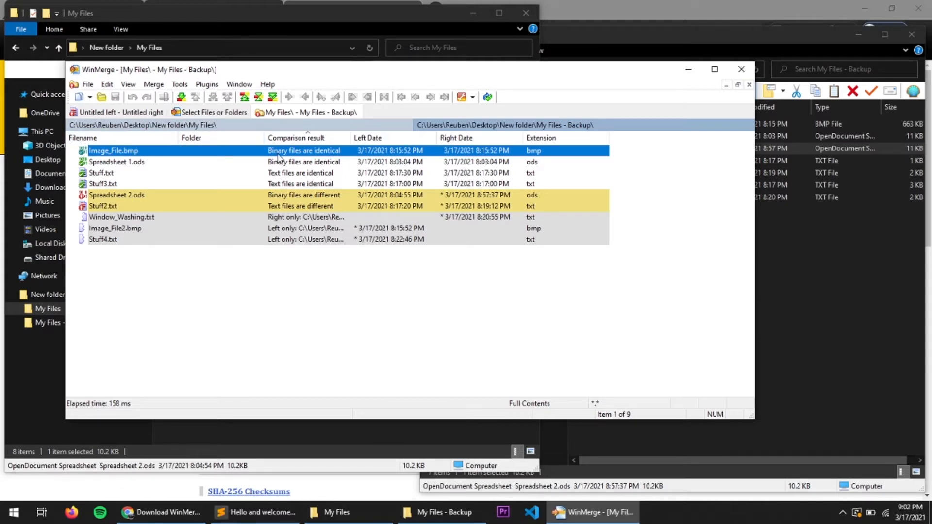
# Step: Bring both File Explorer windows forward and delete Image_File.bmp from the My Files - Backup folder
pyautogui.click(376, 442)
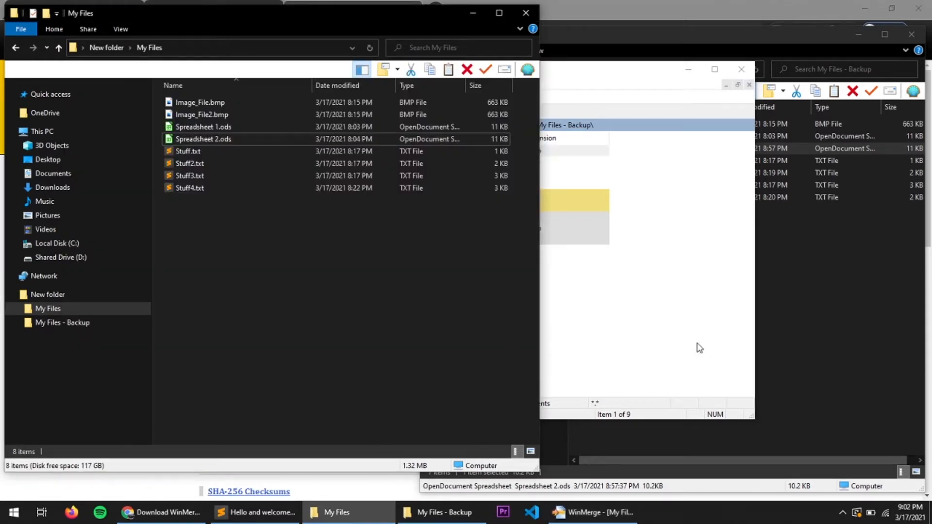
pyautogui.click(785, 341)
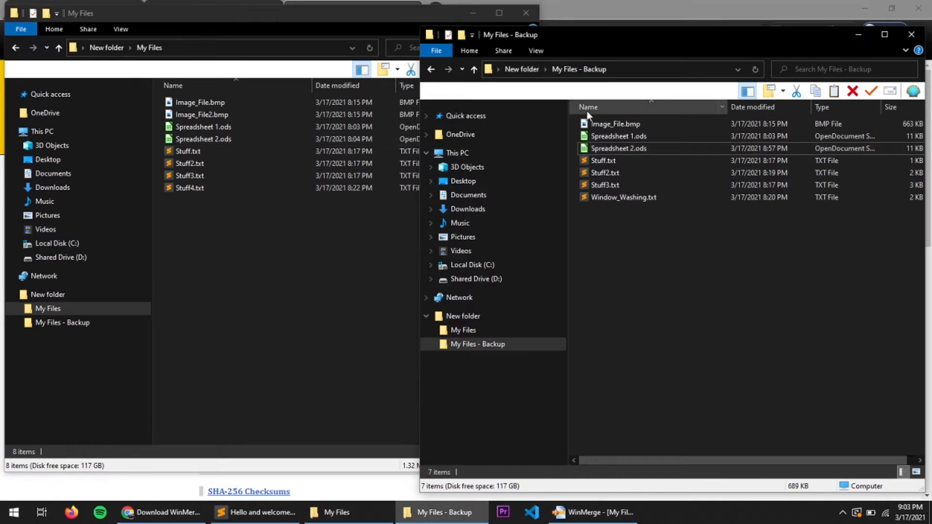
pyautogui.click(589, 125)
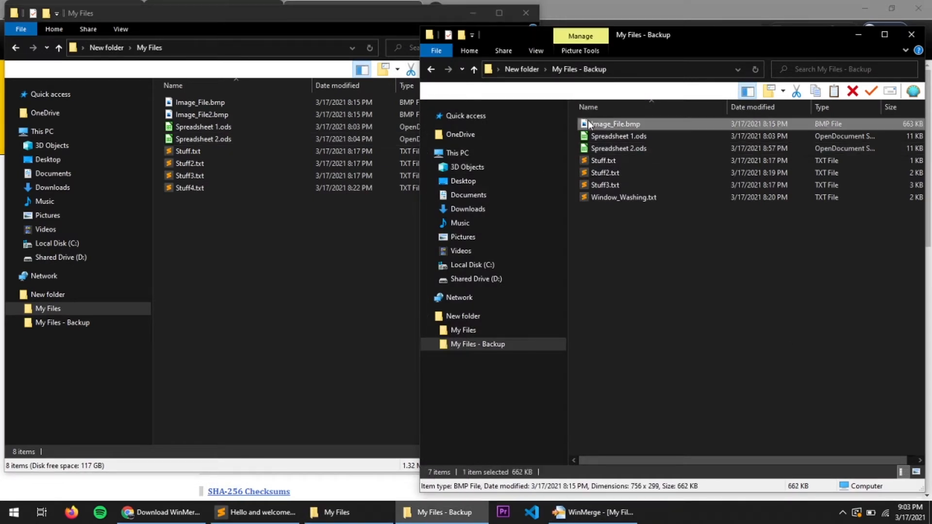
pyautogui.press('Delete')
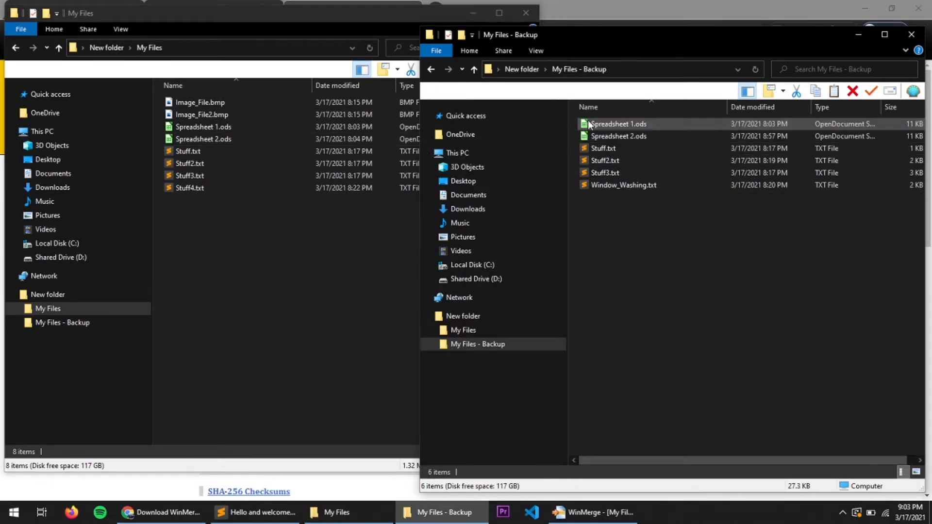
# Step: Switch to WinMerge, move its window below the two folders' file lists and refresh the folder comparison
pyautogui.hotkey('alt', 'Tab')
pyautogui.moveTo(457, 134); pyautogui.dragTo(584, 263)
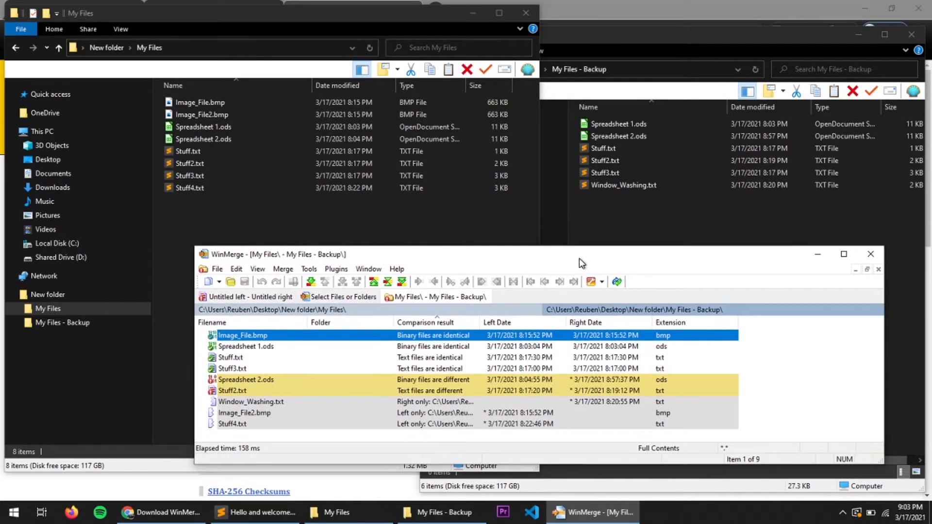
pyautogui.click(617, 282)
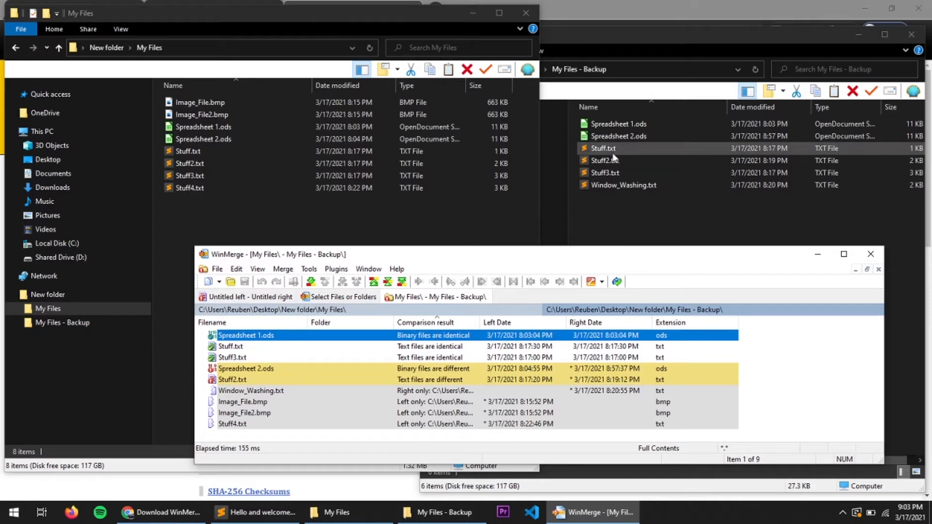
# Step: Delete Spreadsheet 1.ods from the My Files - Backup folder and refresh the folder comparison in WinMerge
pyautogui.click(621, 127)
pyautogui.press('Delete')
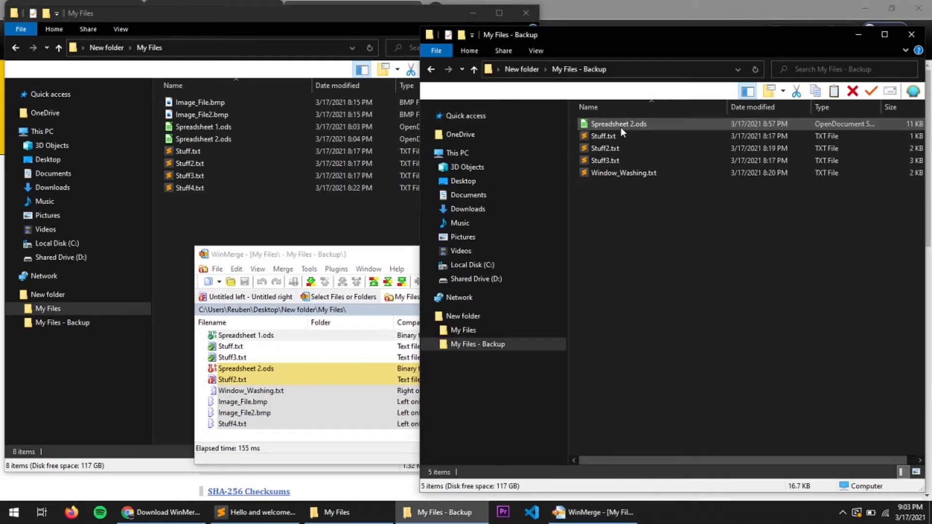
pyautogui.click(398, 262)
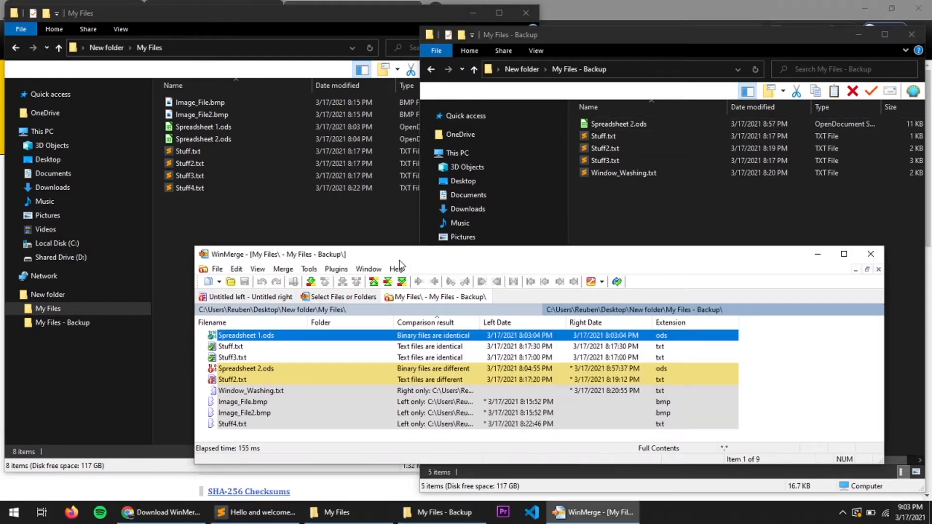
pyautogui.click(616, 280)
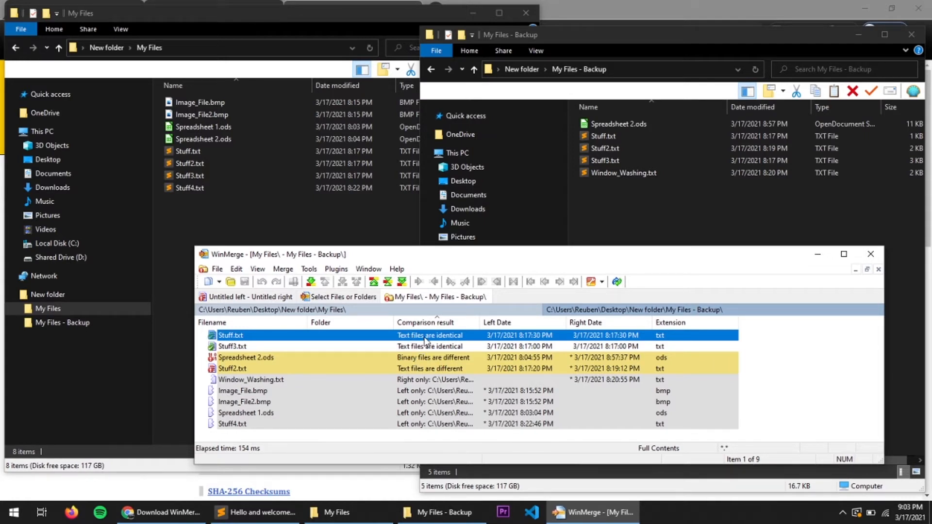
# Step: Delete Stuff.txt and Stuff3.txt together from the My Files - Backup folder and refresh the folder comparison
pyautogui.click(602, 138)
pyautogui.keyDown('ctrl'); pyautogui.click(599, 161); pyautogui.keyUp('ctrl')
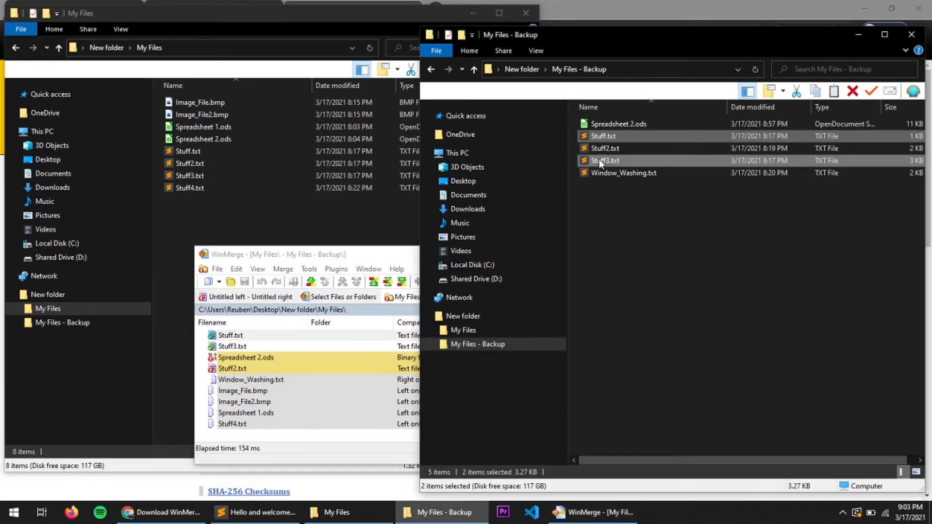
pyautogui.press('Delete')
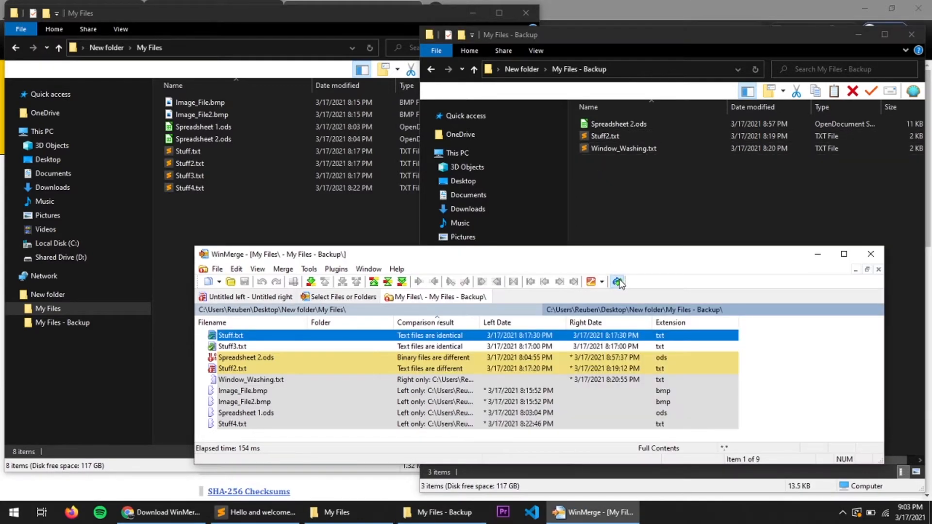
pyautogui.click(618, 282)
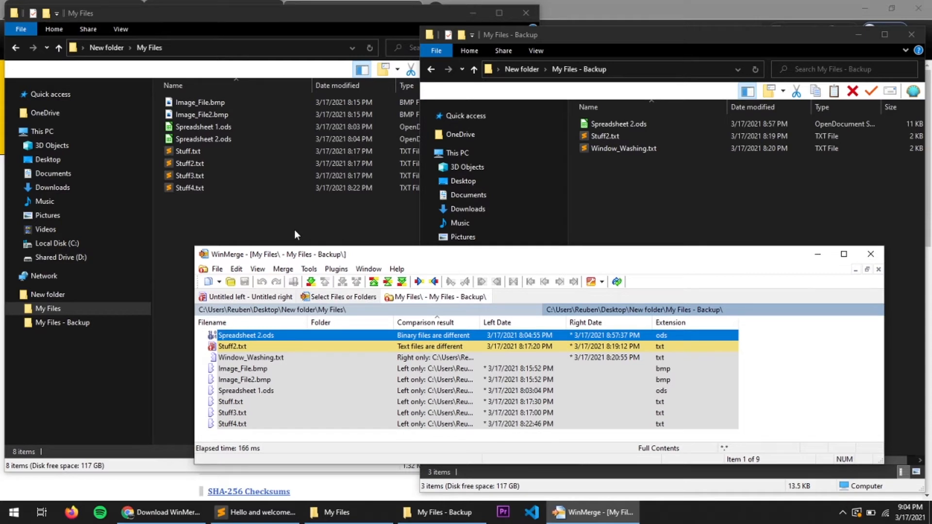
# Step: Select Window_Washing.txt in the comparison results and open the backup folder's copy in Sublime Text to view its contents
pyautogui.click(374, 358)
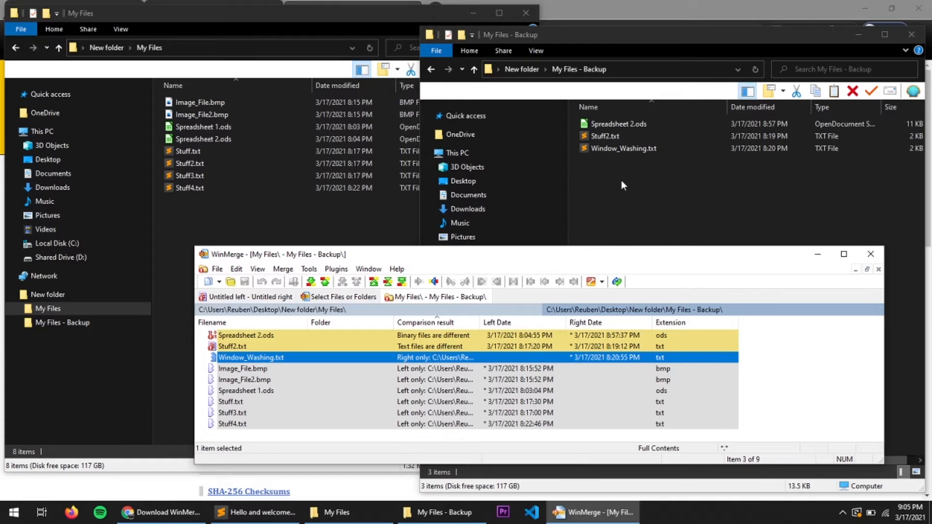
pyautogui.click(593, 150)
pyautogui.doubleClick(593, 148)
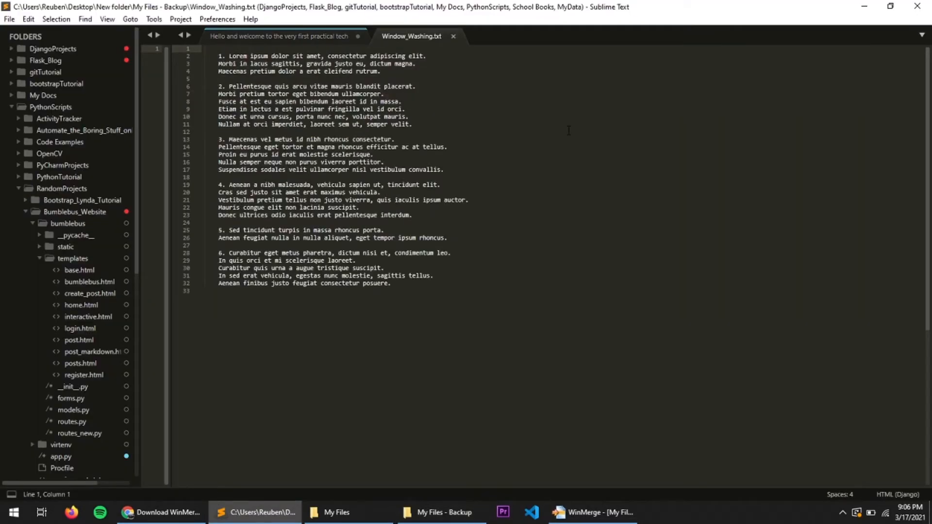
pyautogui.click(553, 132)
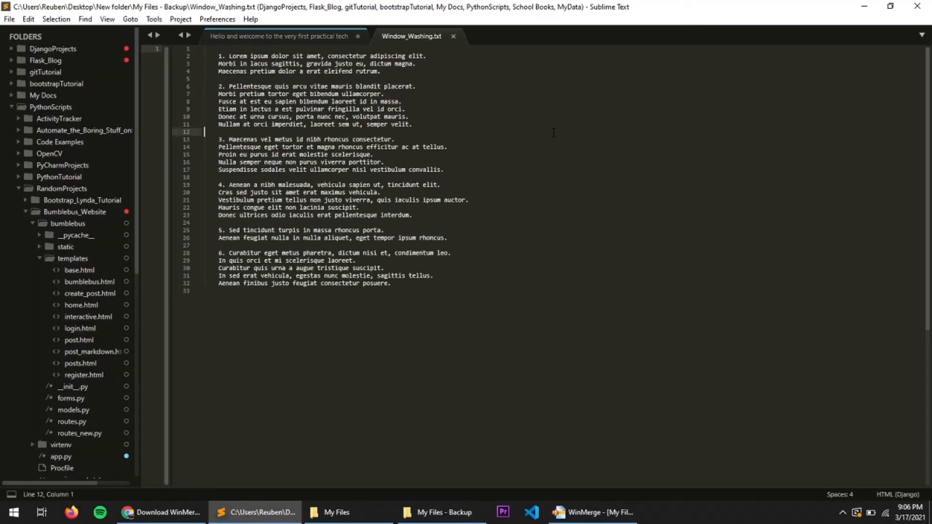
# Step: Close Window_Washing.txt, move it from My Files - Backup into My Files and refresh the folder comparison in WinMerge
pyautogui.click(453, 36)
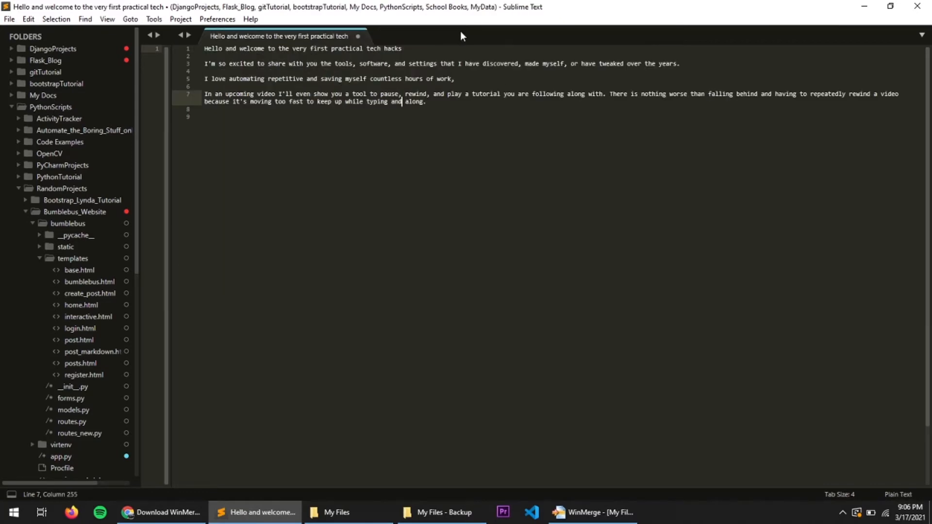
pyautogui.click(864, 6)
pyautogui.moveTo(643, 153); pyautogui.dragTo(327, 219)
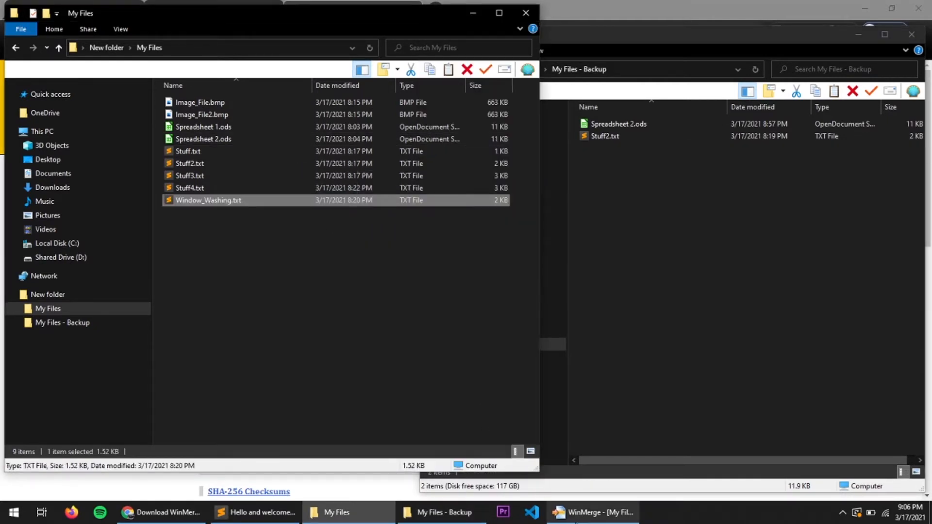
pyautogui.click(592, 512)
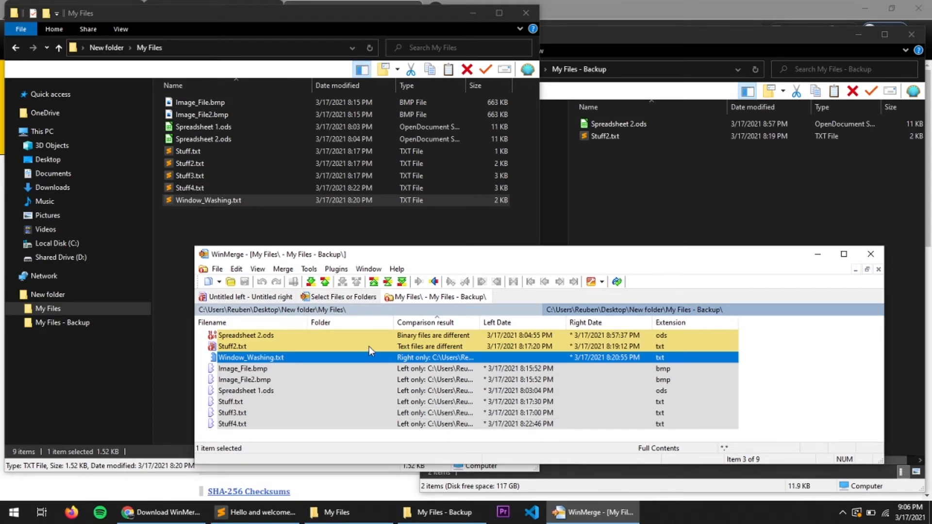
pyautogui.click(619, 285)
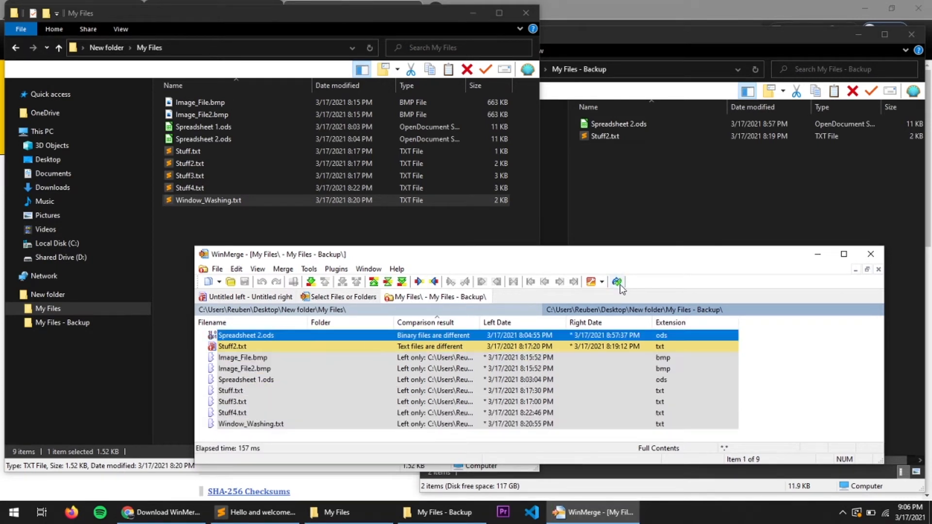
# Step: Select Spreadsheet 2.ods in the comparison results and open both the My Files and backup copies in LibreOffice Calc
pyautogui.click(386, 347)
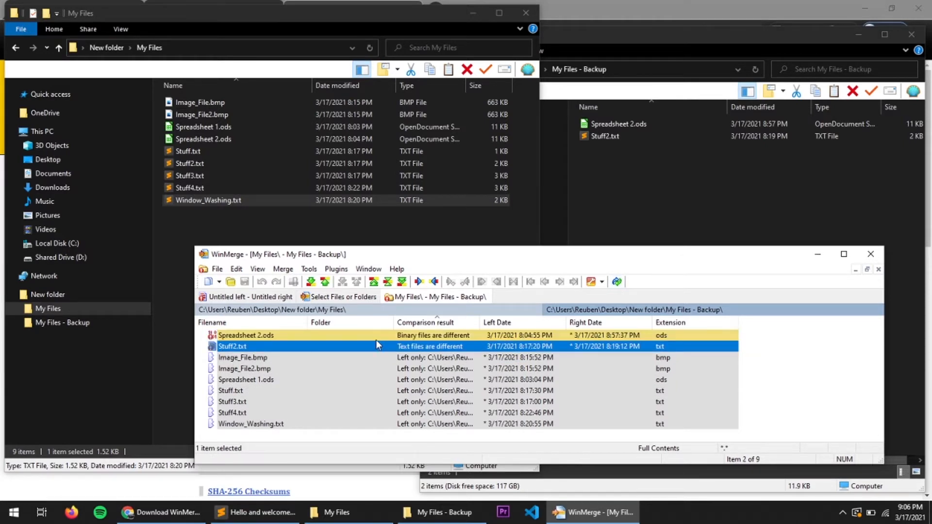
pyautogui.click(376, 339)
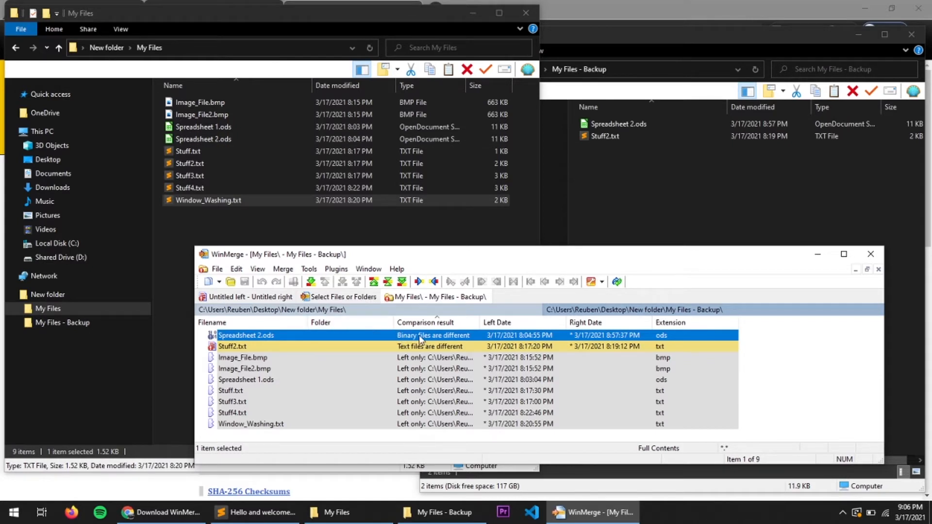
pyautogui.click(213, 141)
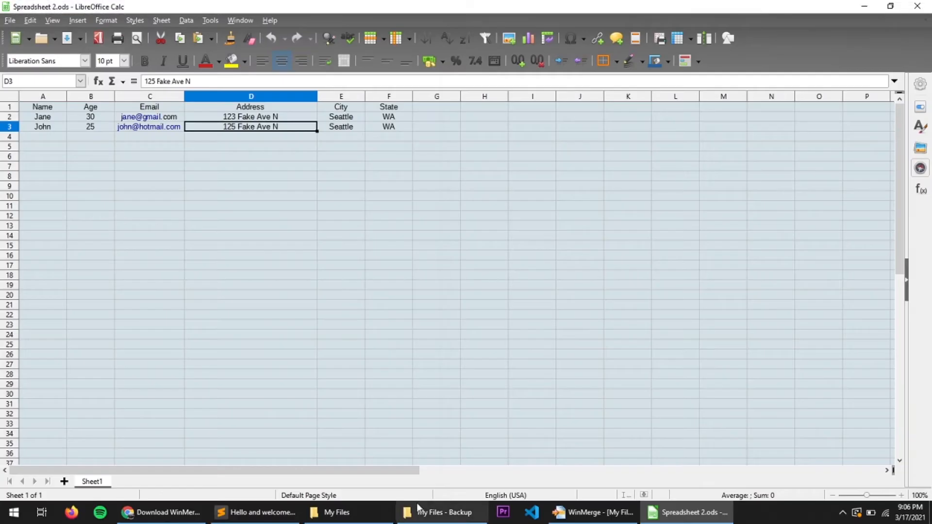
pyautogui.click(444, 512)
pyautogui.click(598, 127)
pyautogui.doubleClick(598, 127)
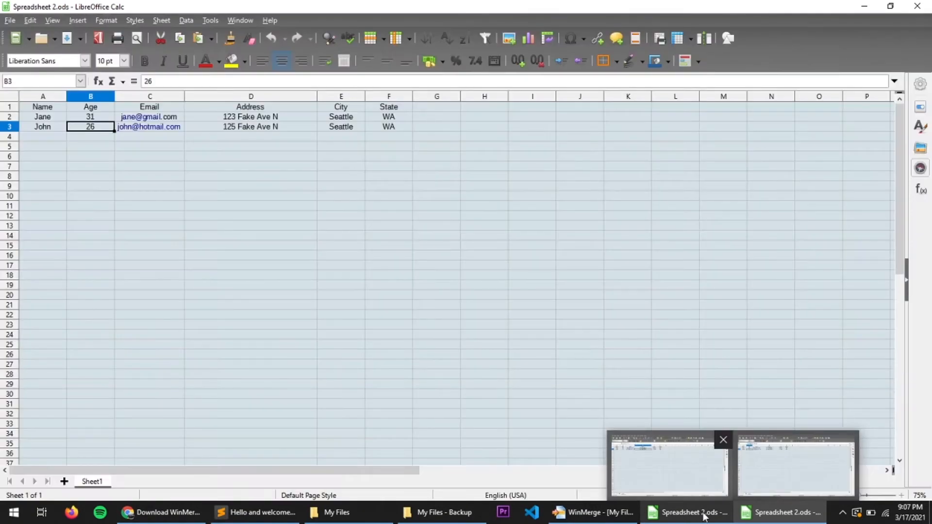
# Step: Alternate between the two Spreadsheet 2.ods copies to compare their Age values, then close both spreadsheets
pyautogui.click(704, 515)
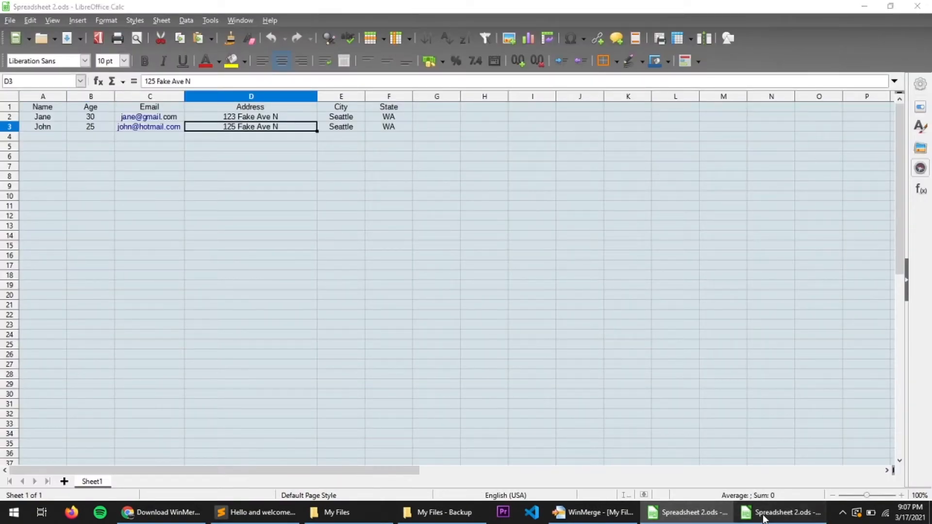
pyautogui.click(714, 515)
pyautogui.click(714, 518)
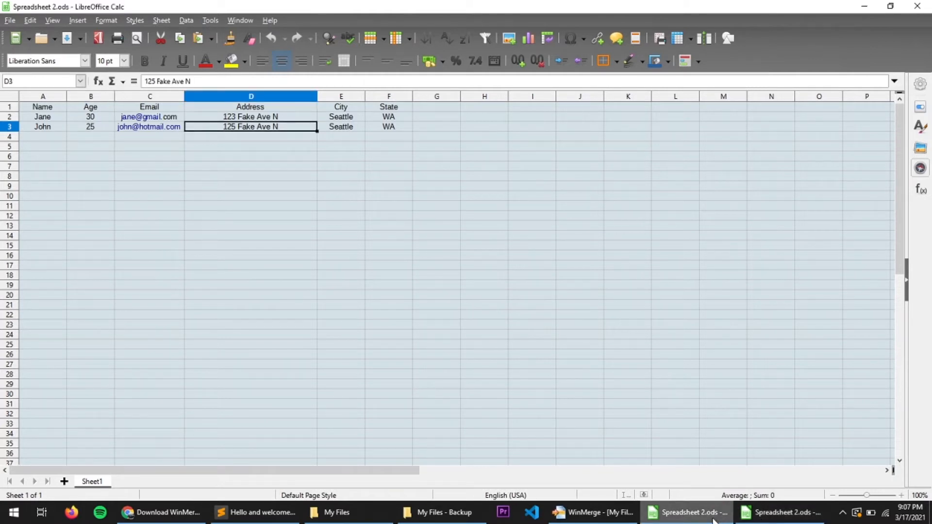
pyautogui.click(773, 519)
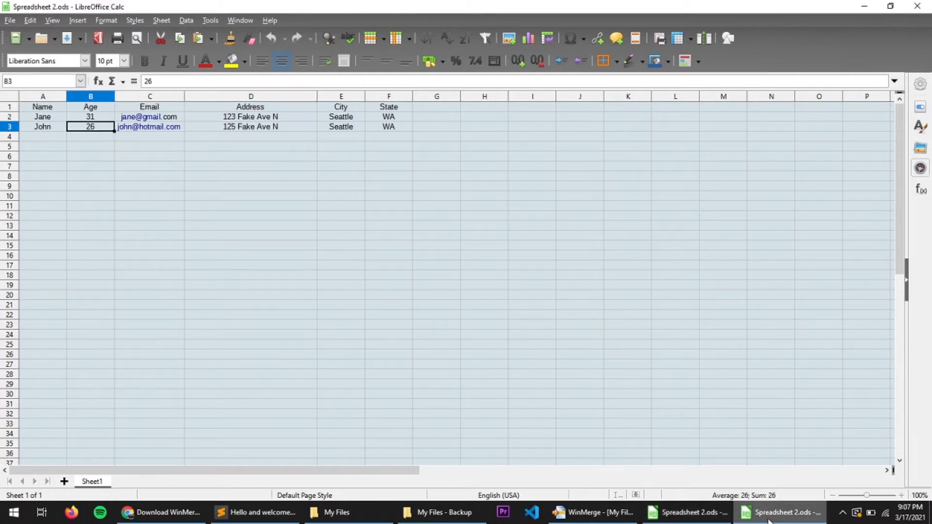
pyautogui.click(709, 516)
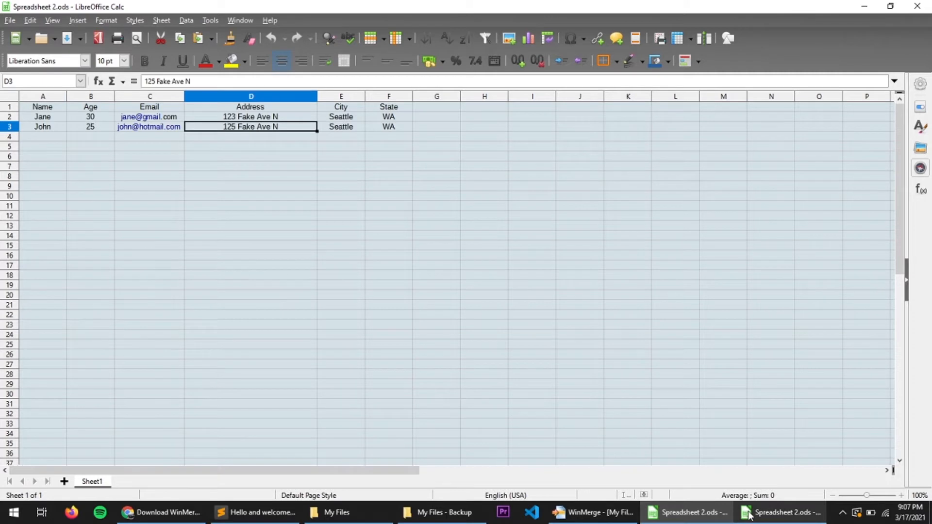
pyautogui.click(750, 515)
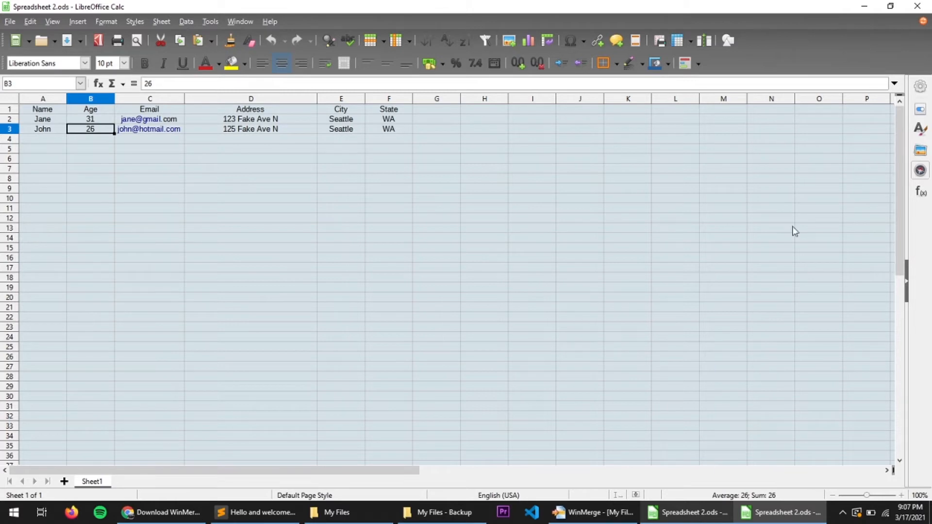
pyautogui.click(917, 6)
# Step: Move Spreadsheet 2.ods from My Files - Backup into My Files, replacing the existing file in the destination
pyautogui.click(627, 154)
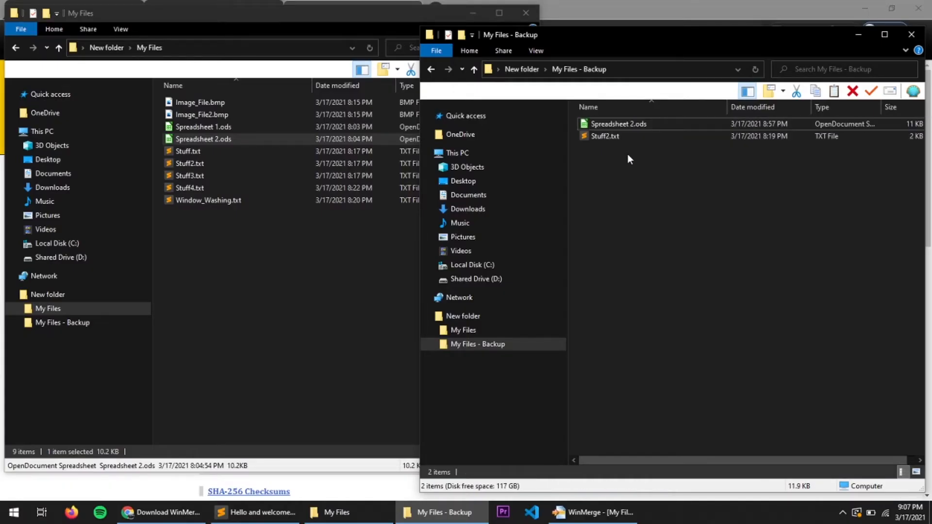
pyautogui.click(588, 111)
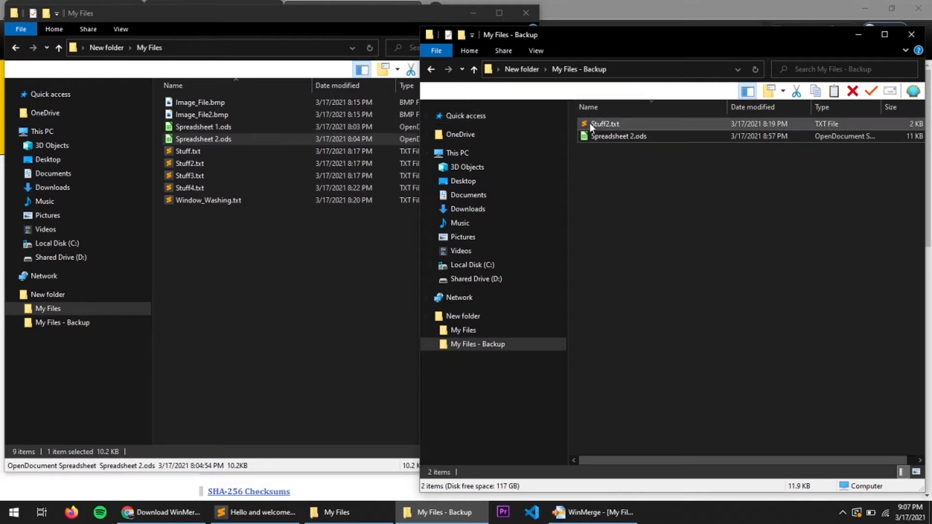
pyautogui.click(593, 107)
pyautogui.moveTo(603, 125); pyautogui.dragTo(296, 296)
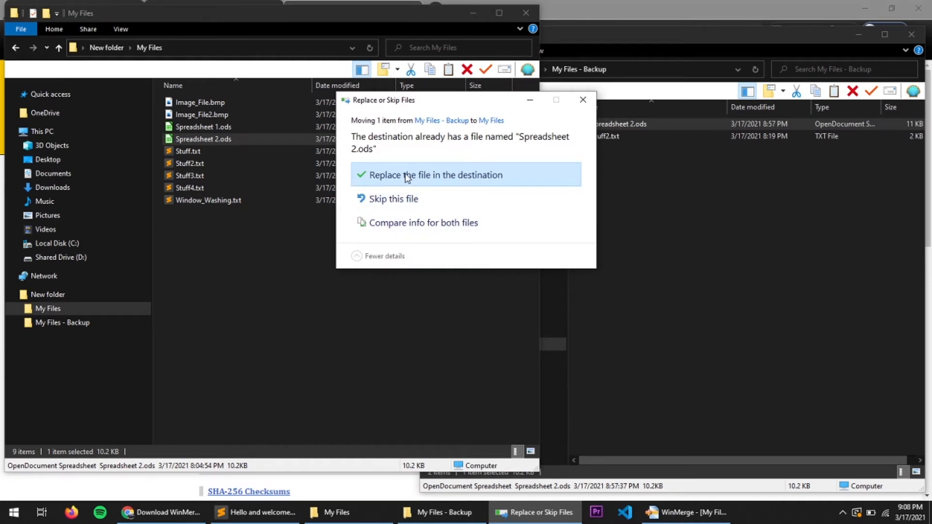
pyautogui.click(406, 175)
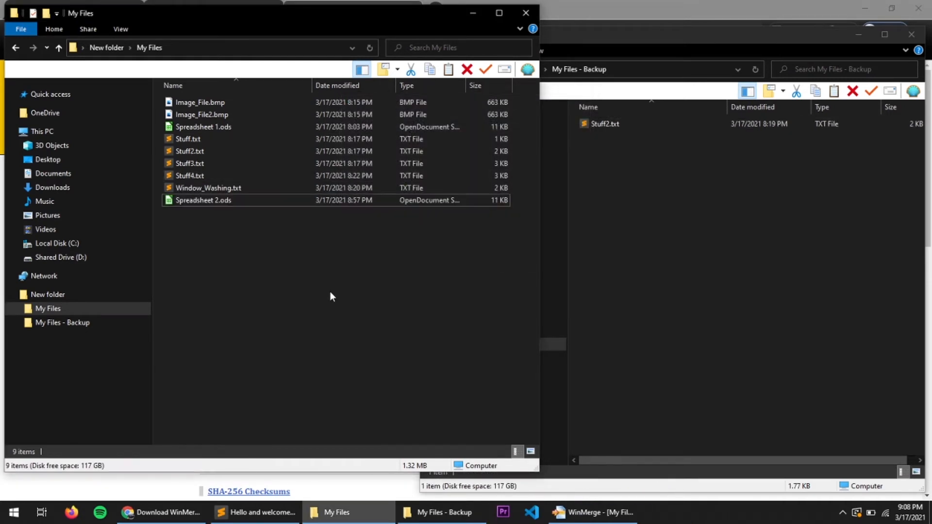
# Step: Open the replaced Spreadsheet 2.ods in My Files to check it, close it and refresh the WinMerge comparison
pyautogui.click(224, 203)
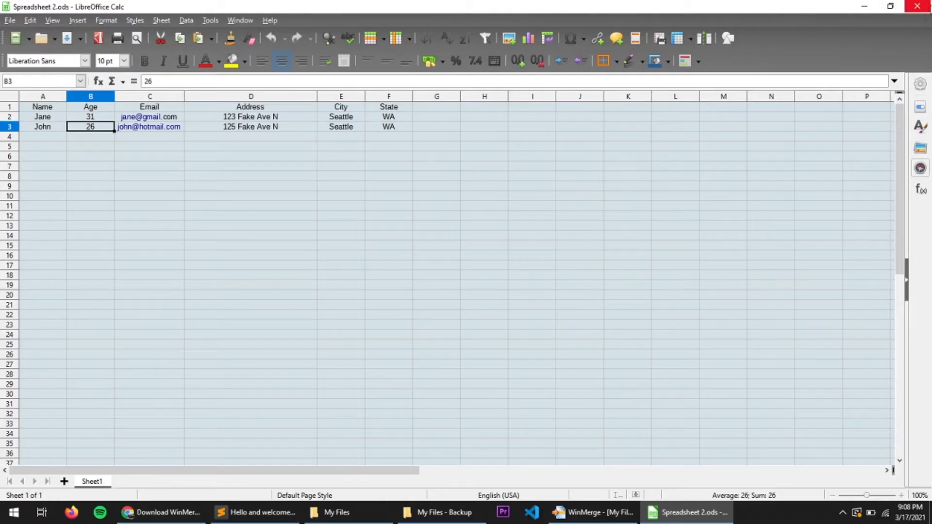
pyautogui.click(917, 6)
pyautogui.click(561, 512)
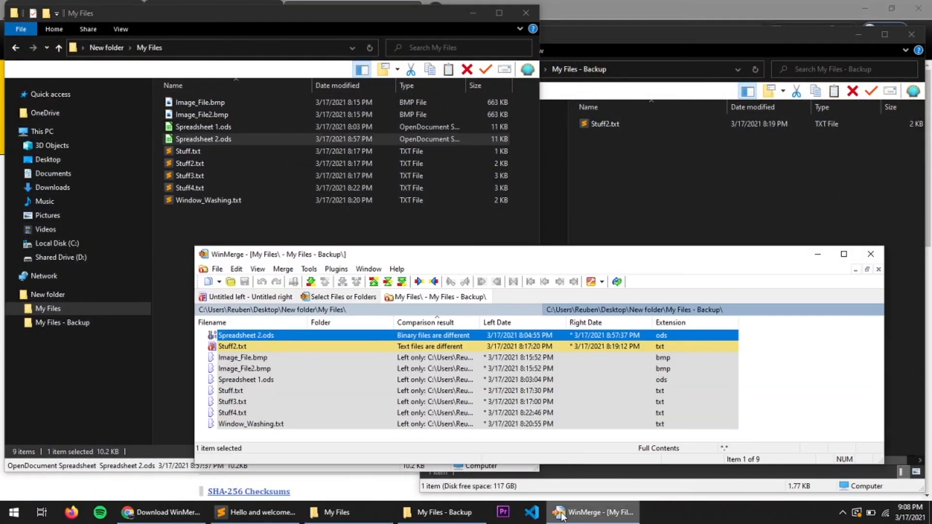
pyautogui.click(617, 282)
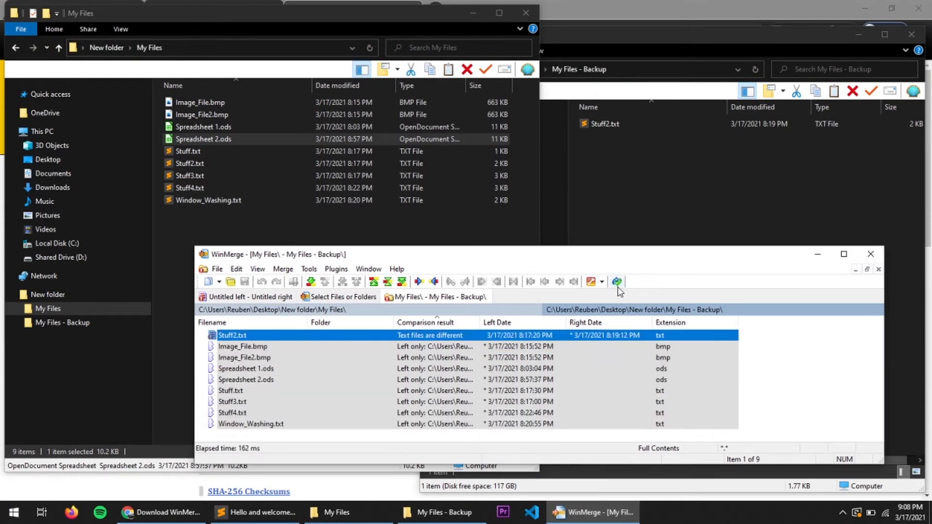
# Step: Open the My Files and backup copies of Stuff2.txt in Sublime Text and alternate between them to compare their text
pyautogui.click(280, 347)
pyautogui.click(271, 336)
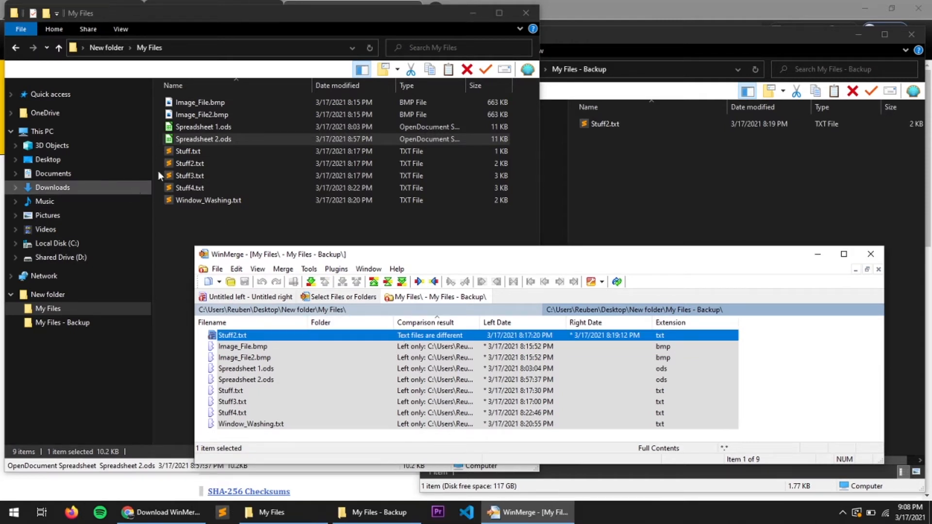
pyautogui.doubleClick(195, 164)
pyautogui.click(444, 512)
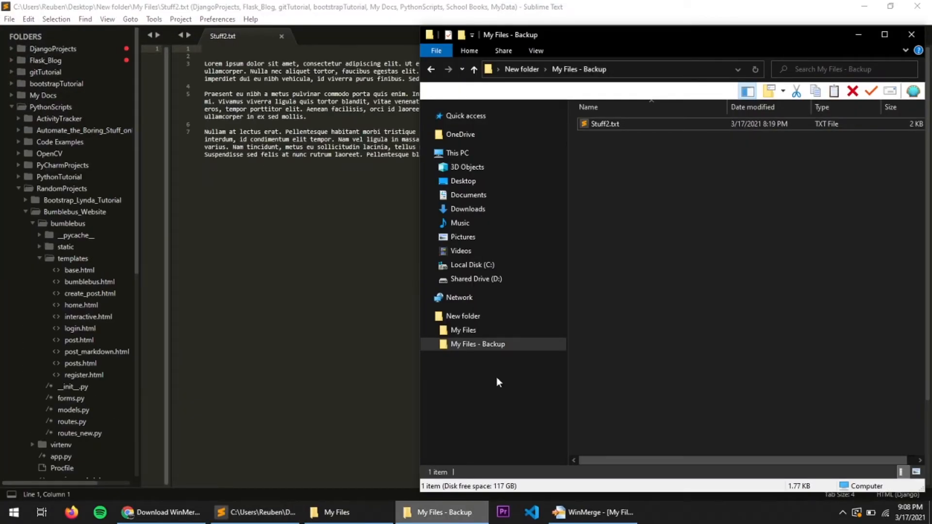
pyautogui.doubleClick(657, 127)
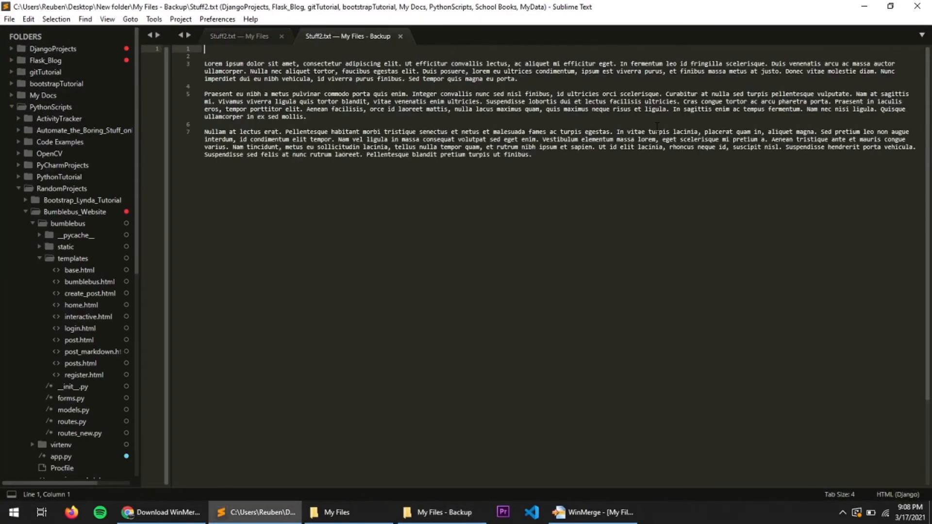
pyautogui.click(254, 38)
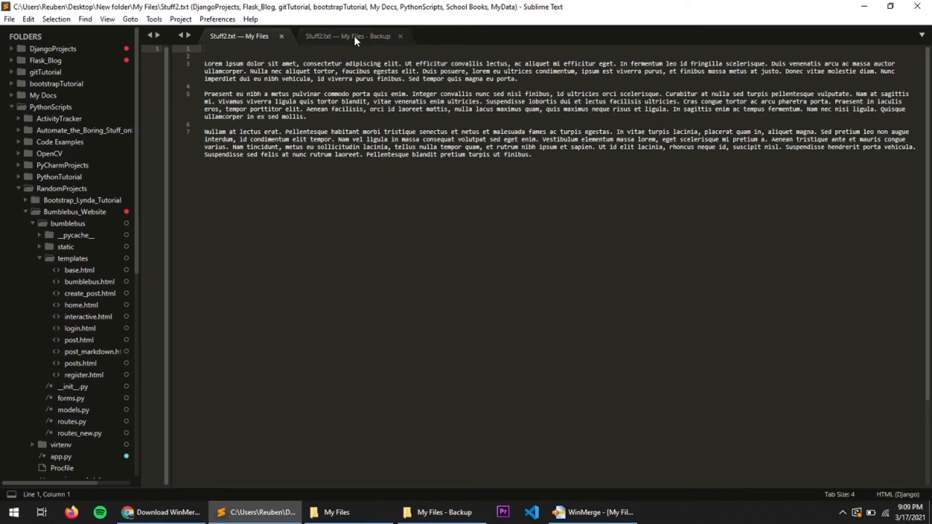
pyautogui.click(354, 37)
pyautogui.click(247, 37)
pyautogui.click(320, 32)
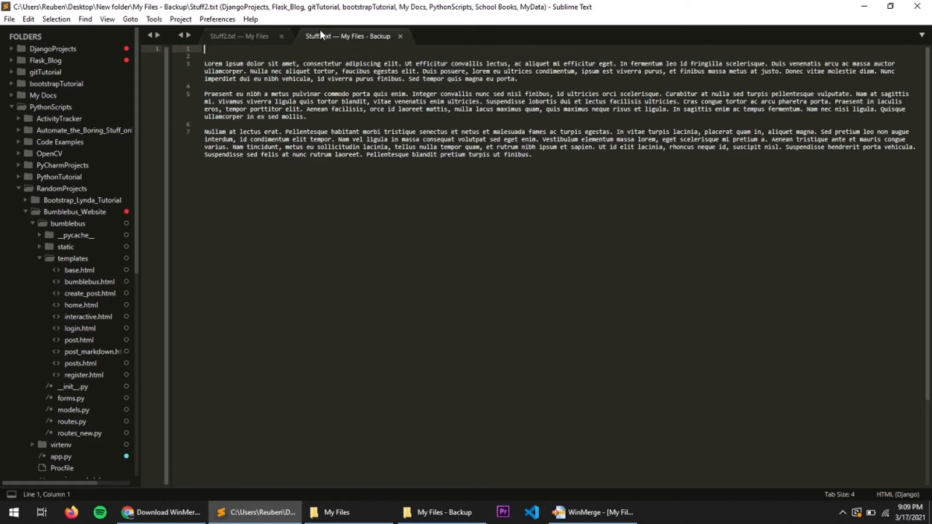
# Step: Open the side-by-side comparison of Stuff2.txt in WinMerge and maximize the window to examine the differing lines
pyautogui.click(590, 512)
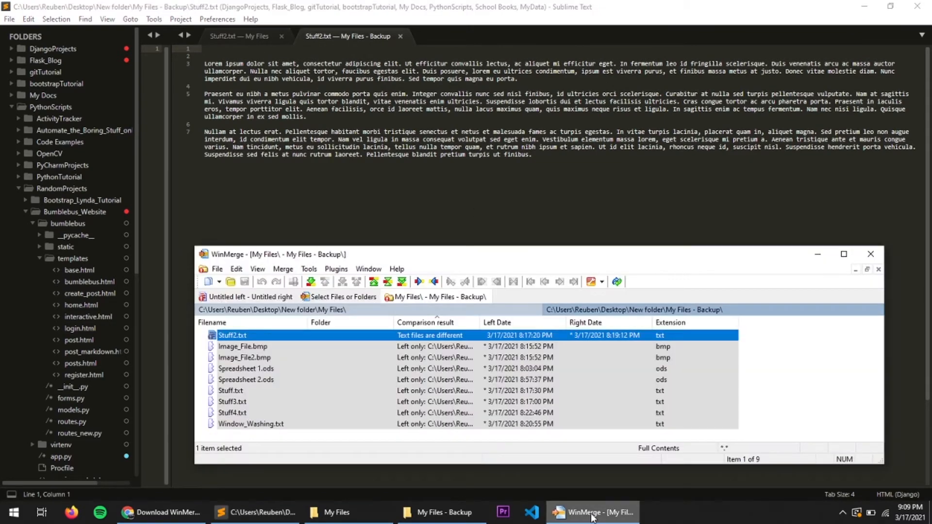
pyautogui.doubleClick(349, 336)
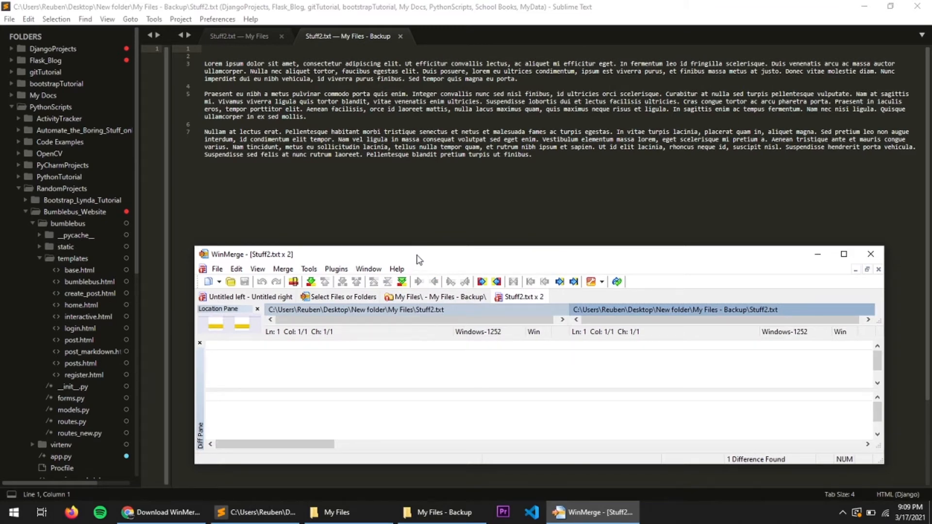
pyautogui.doubleClick(416, 258)
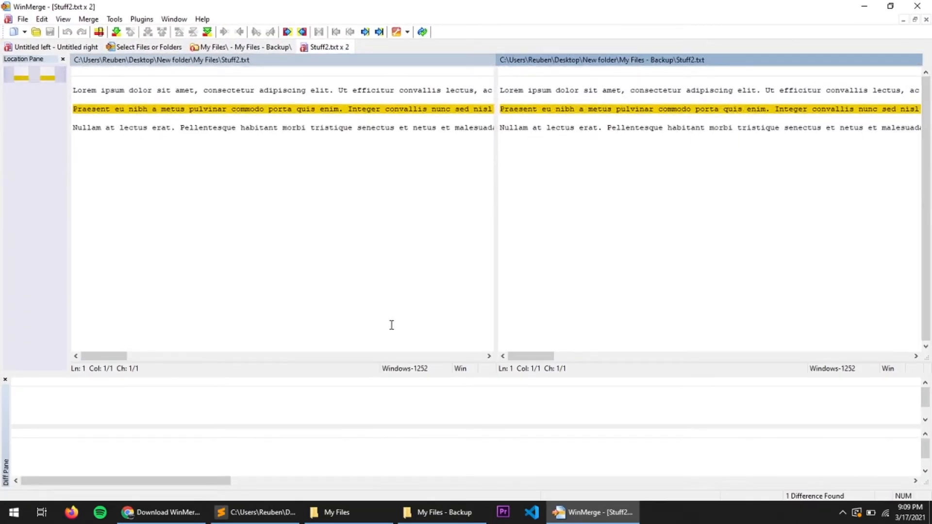
pyautogui.moveTo(94, 357); pyautogui.dragTo(1, 364)
# Step: Switch to Chrome and bring up the text-compare.com page
pyautogui.moveTo(259, 505)
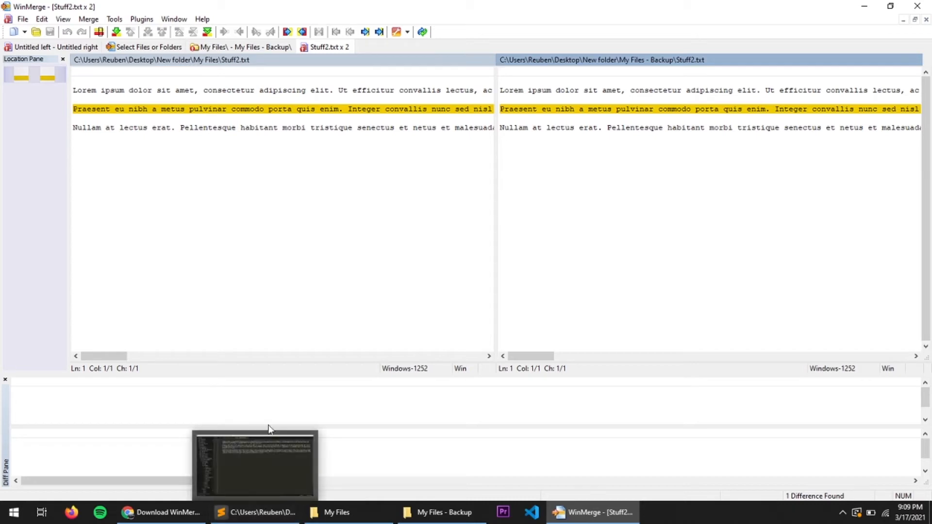
pyautogui.click(268, 514)
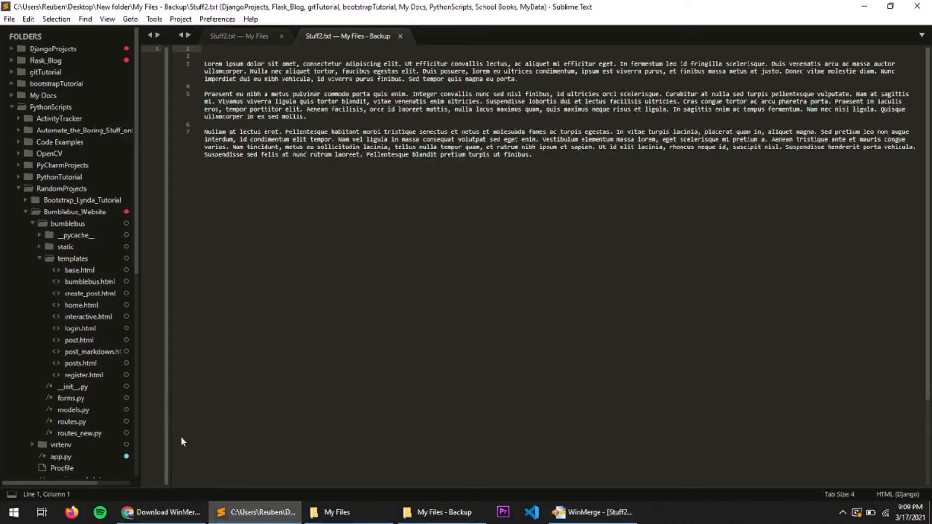
pyautogui.click(183, 514)
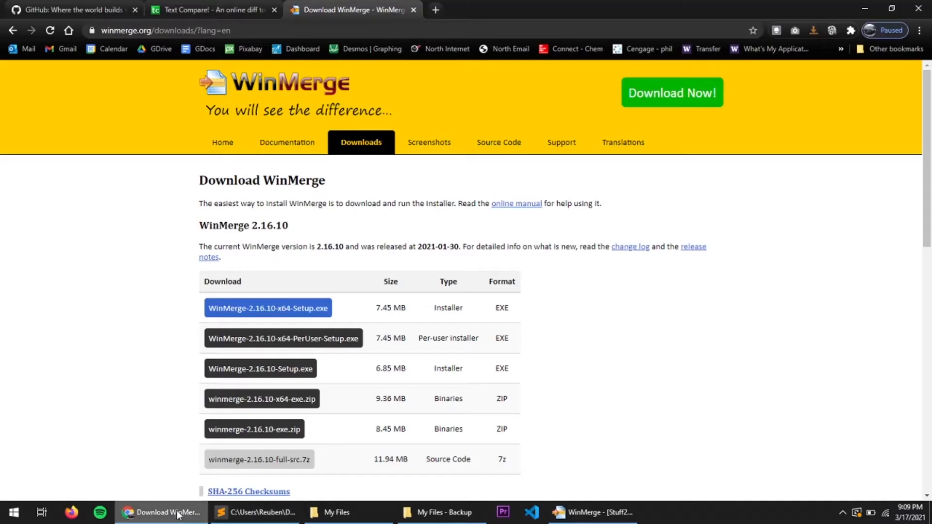
pyautogui.click(180, 10)
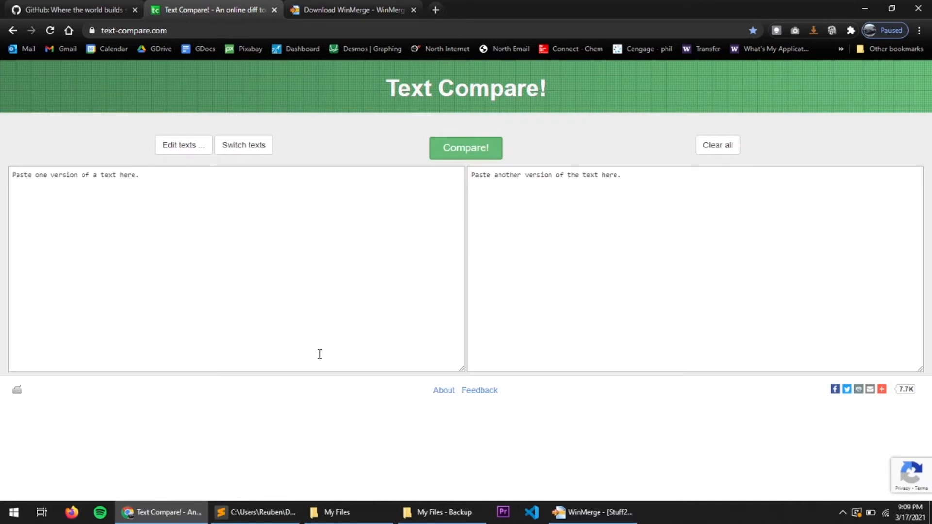
# Step: Copy the entire text of the My Files copy of Stuff2.txt from Sublime Text into the first text-compare.com text box
pyautogui.click(257, 512)
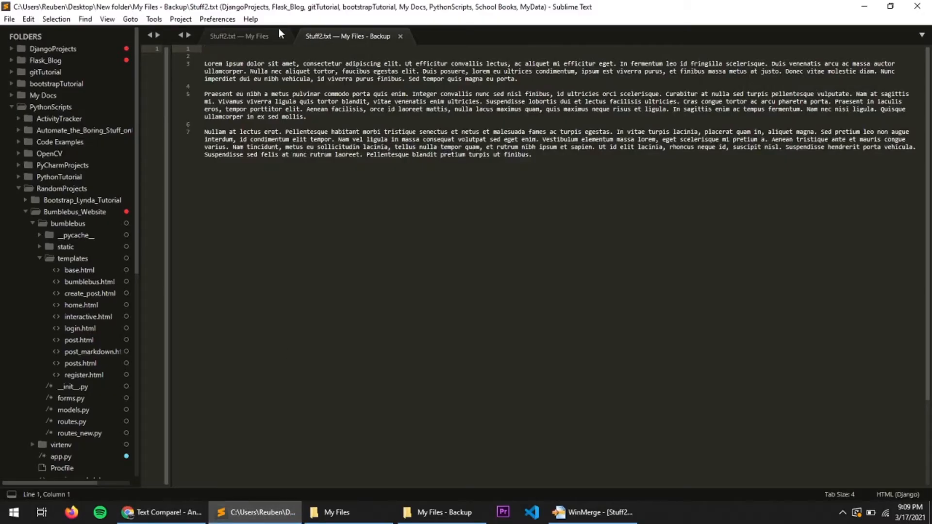
pyautogui.click(258, 36)
pyautogui.hotkey('ctrl', 'a')
pyautogui.click(160, 513)
pyautogui.click(163, 173)
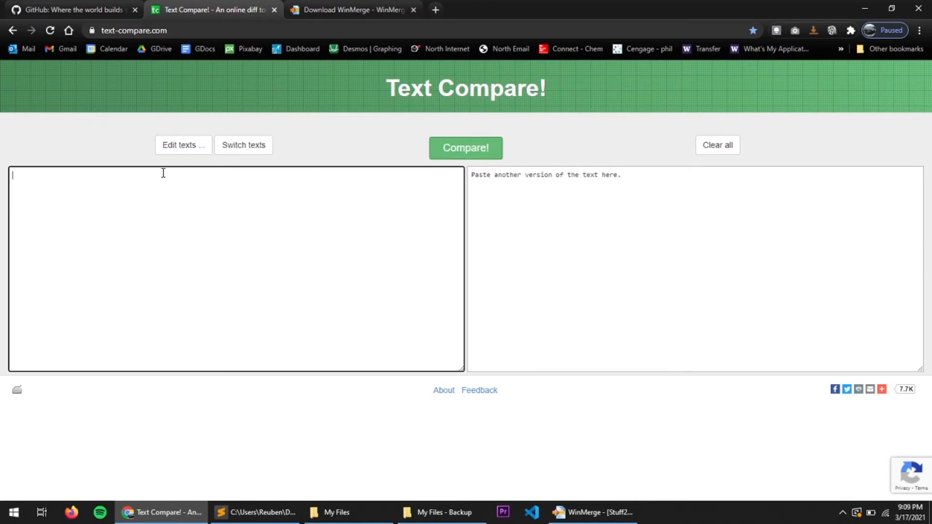
pyautogui.write('Lorem ipsum dolor sit amet, consectetur adipiscing elit. Ut efficitur convallis lectus, ac aliquet mi efficitur eget. In fermentum leo id fringilla scelerisque. Duis venenatis arcu ac massa auctor ullamcorper. Nulla nec aliquet tortor, faucibus egestas elit. Duis posuere, lorem eu ultrices condimentum, ipsum est viverra purus, et finibus massa metus at justo. Donec vitae molestie diam. Nunc imperdiet dui eu nibh vehicula, id viverra purus finibus. Sed tempor quis magna eu porta.  Praesent eu nibh a metus pulvinar commodo porta quis enim. Integer convallis nunc sed nisl finibus, id ultricies orci scelerisque. Curabitur at nulla sed turpis pellentesque vulputate. Nam at sagittis mi. Vivamus viverra ligula quis tortor blandit, vitae venenatis enim ultricies. Suspendisse lobortis dui et lectus facilisis ultricies. Cras congue tortor ac arcu pharetra porta. Praesent in iaculis eros, tempor porttitor elit. Aenean facilisis, orci id laoreet mattis, nulla lacus maximus quam, quis maximus neque risus et ligula. In sagittis enim ac tempus fermentum. Nam nec nisi ligula. Quisque ullamcorper in ex sed mollis.  Nullam at lectus erat. Pellentesque habitant morbi tristique senectus et netus et malesuada fames ac turpis egestas. In vitae turpis lacinia, placerat quam in, aliquet magna. Sed pretium leo non augue interdum, id condimentum elit tempor. Nam vel ligula in massa consequat volutpat sed eget enim. Vestibulum elementum massa lorem, eget scelerisque mi pretium a. Aenean tristique ante et mauris congue varius. Nam tincidunt, metus eu sollicitudin lacinia, tellus nulla tempor quam, et rutrum nibh ipsum et sapien. Ut id elit lacinia, rhoncus neque id, suscipit nisl. Suspendisse hendrerit porta vehicula. Suspendisse sed felis at nunc rutrum laoreet. Pellentesque blandit pretium turpis ut finibus.')
# Step: Copy the entire text of the backup copy of Stuff2.txt from Sublime Text into the second text-compare.com text box in Chrome
pyautogui.click(257, 513)
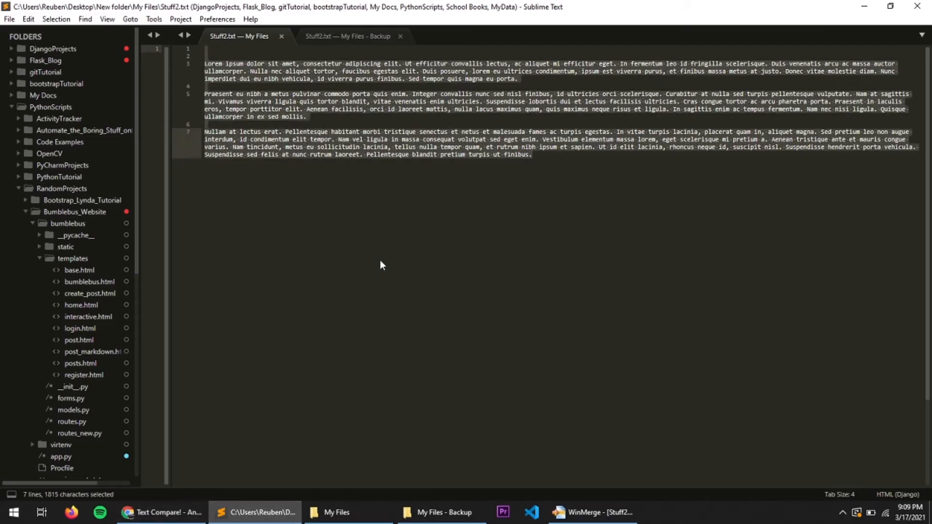
pyautogui.click(350, 43)
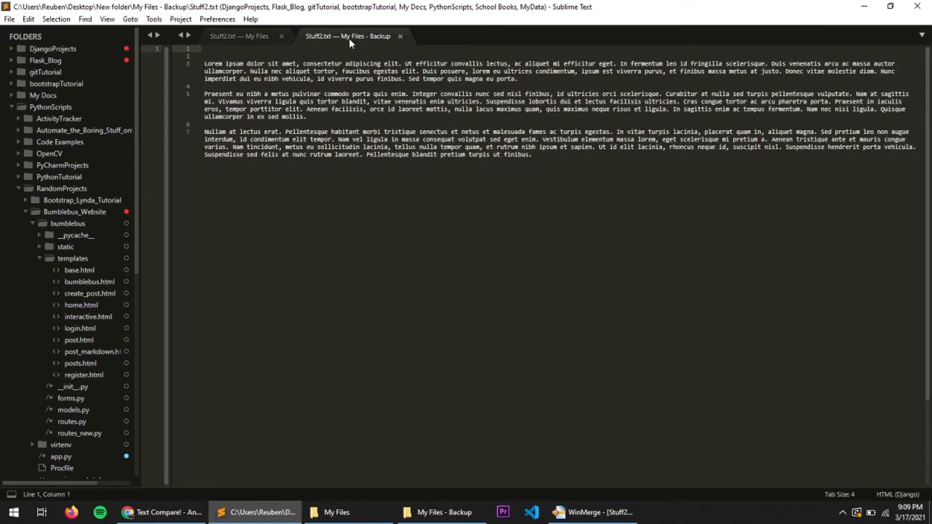
pyautogui.hotkey('ctrl', 'a')
pyautogui.hotkey('ctrl', 'c')
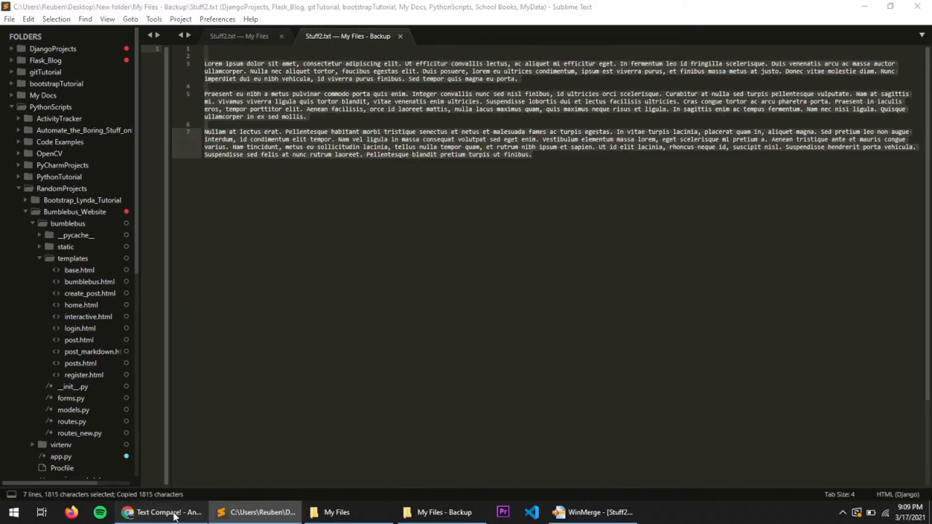
pyautogui.click(160, 513)
pyautogui.click(560, 247)
pyautogui.hotkey('ctrl', 'v')
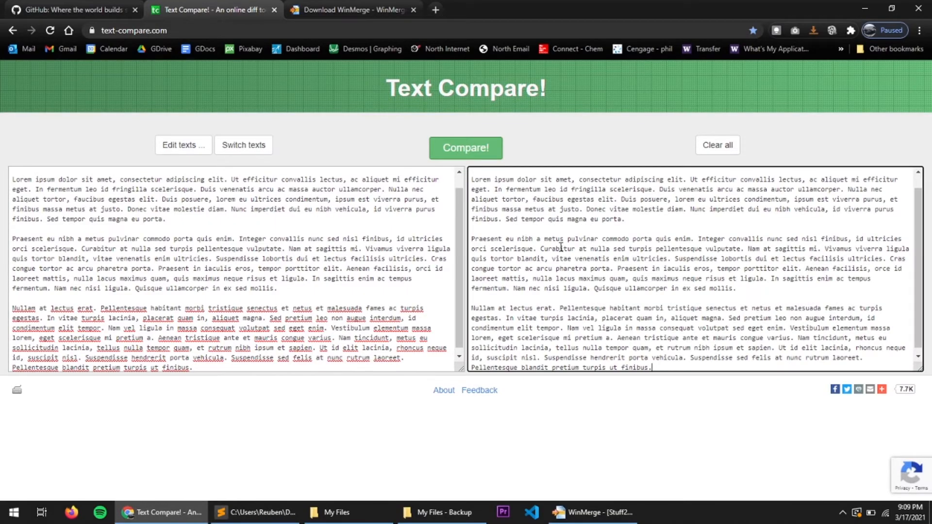
# Step: Run the text comparison, completing the stairs image check, and examine the highlighted differences between the two versions
pyautogui.click(467, 154)
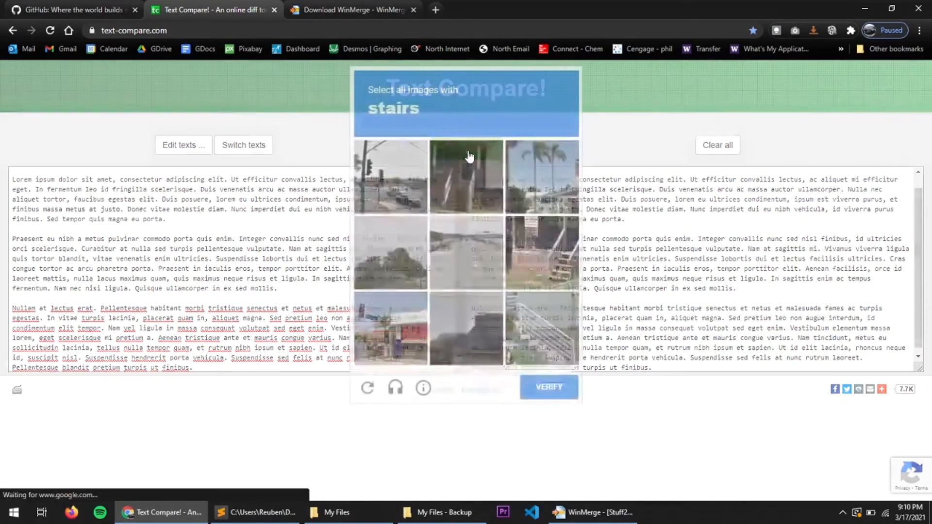
pyautogui.click(480, 192)
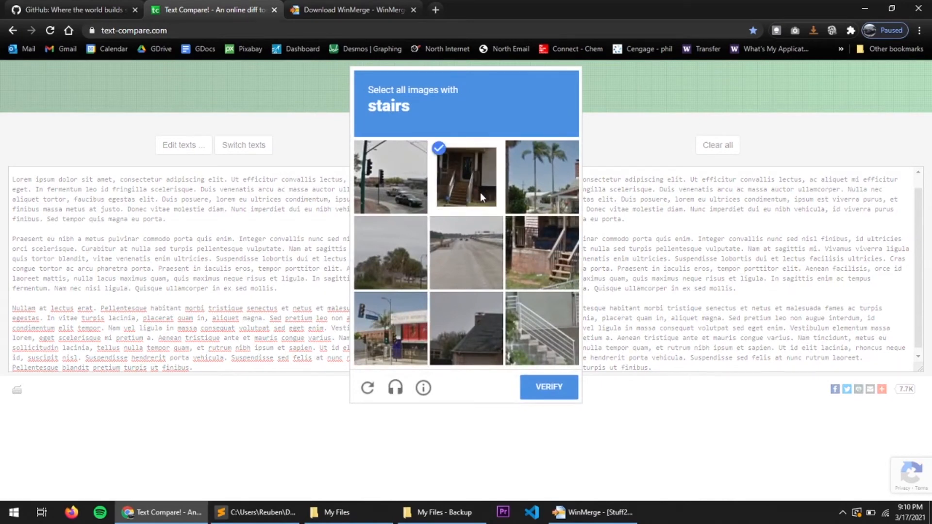
pyautogui.click(554, 247)
pyautogui.click(539, 317)
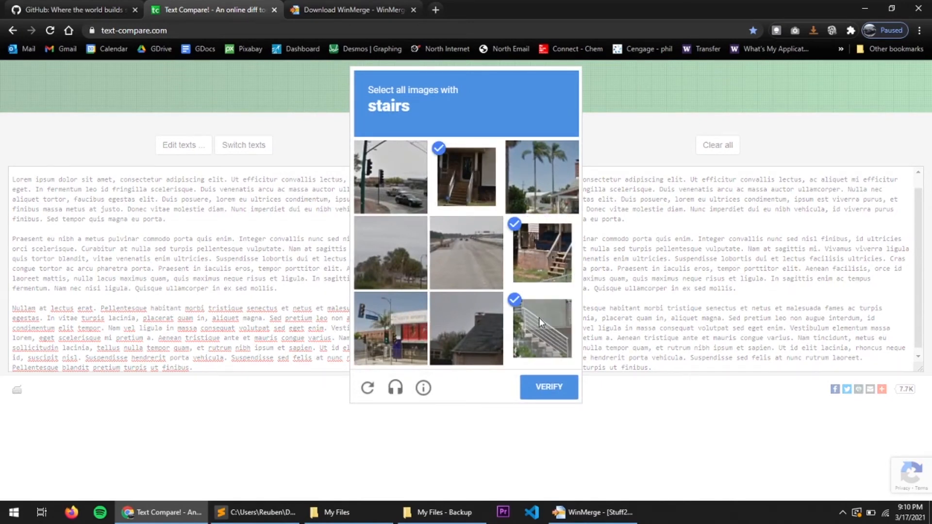
pyautogui.click(546, 384)
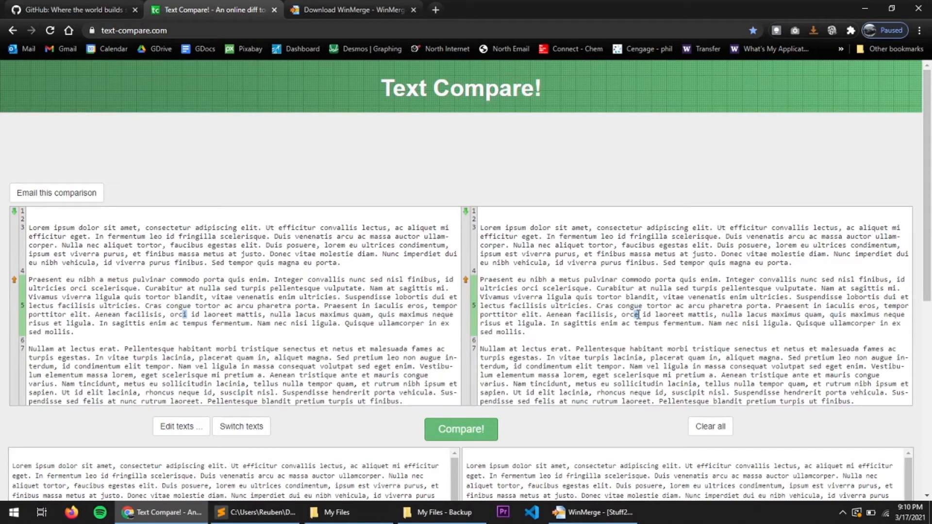
pyautogui.scroll(-7, 639, 321)
pyautogui.scroll(7, 638, 320)
# Step: Close Sublime Text and delete Stuff2.txt from the My Files - Backup folder, closing that folder's window
pyautogui.click(334, 515)
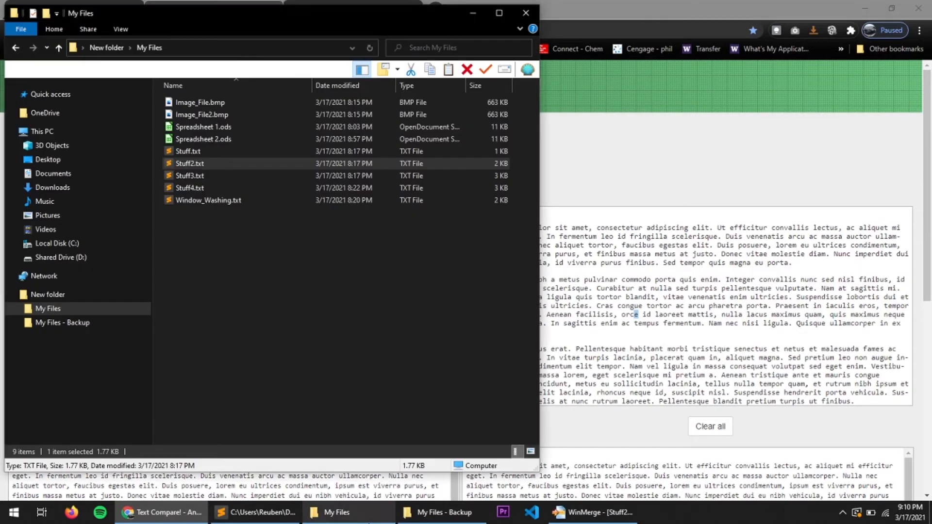
pyautogui.click(414, 518)
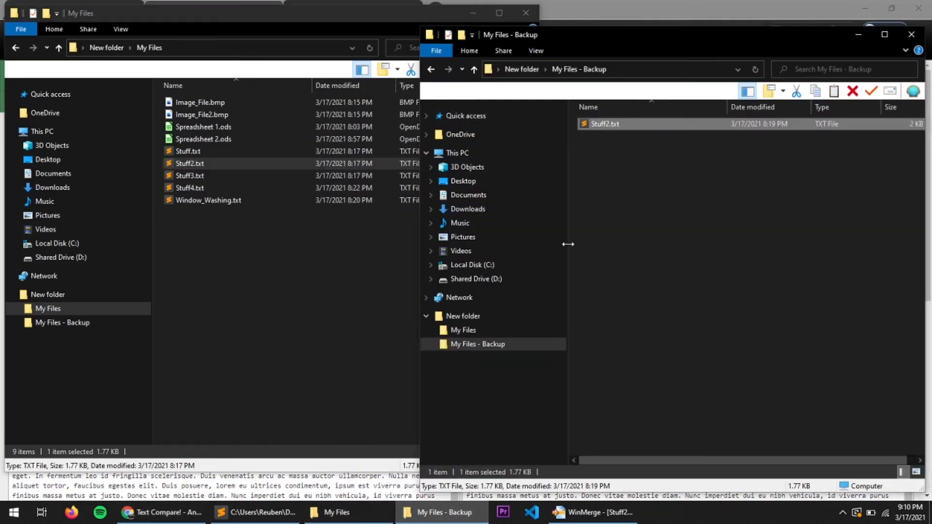
pyautogui.doubleClick(601, 124)
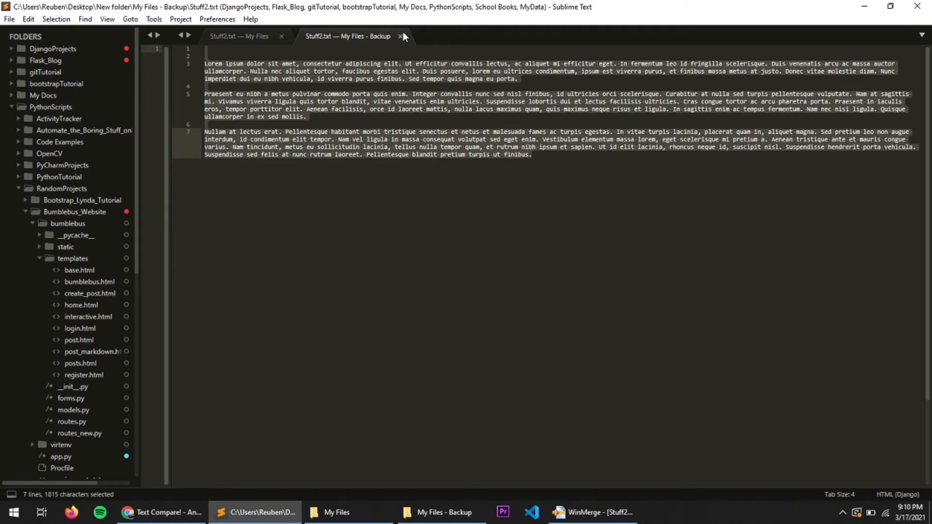
pyautogui.click(401, 36)
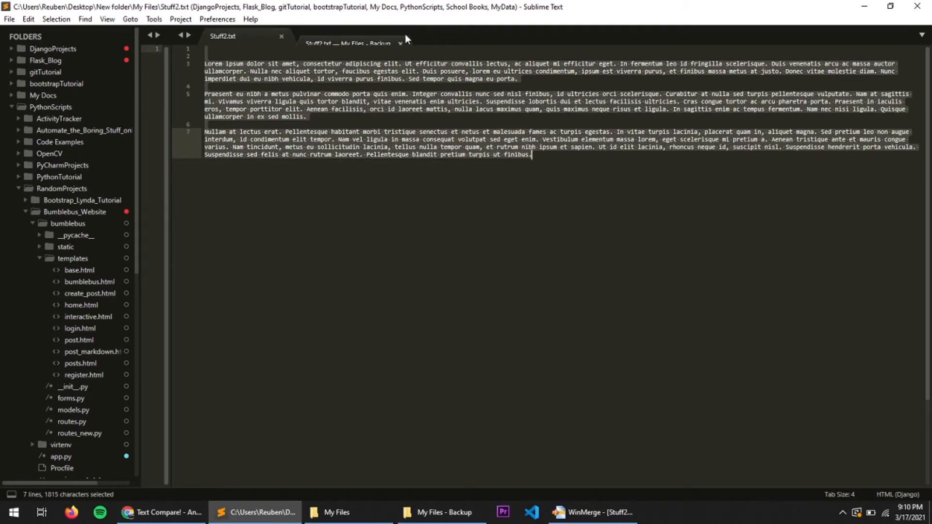
pyautogui.click(923, 5)
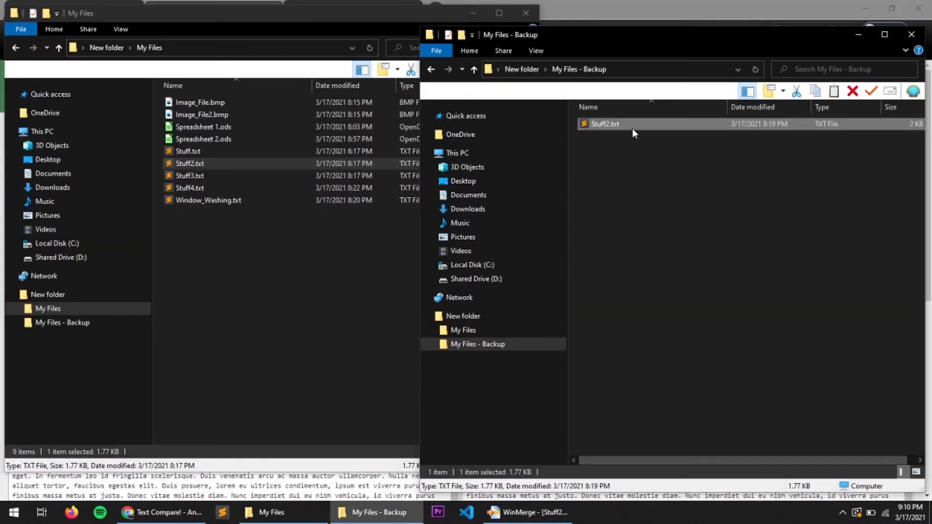
pyautogui.press('Delete')
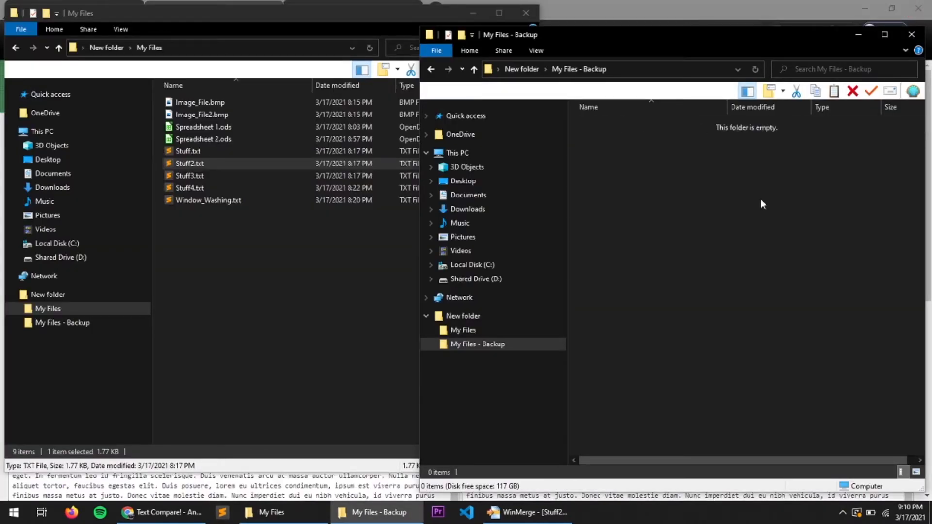
pyautogui.click(910, 35)
# Step: Open a WinMerge comparison of Stuff.txt and Stuff2.txt from the My Files folder and examine the differing lines
pyautogui.click(187, 152)
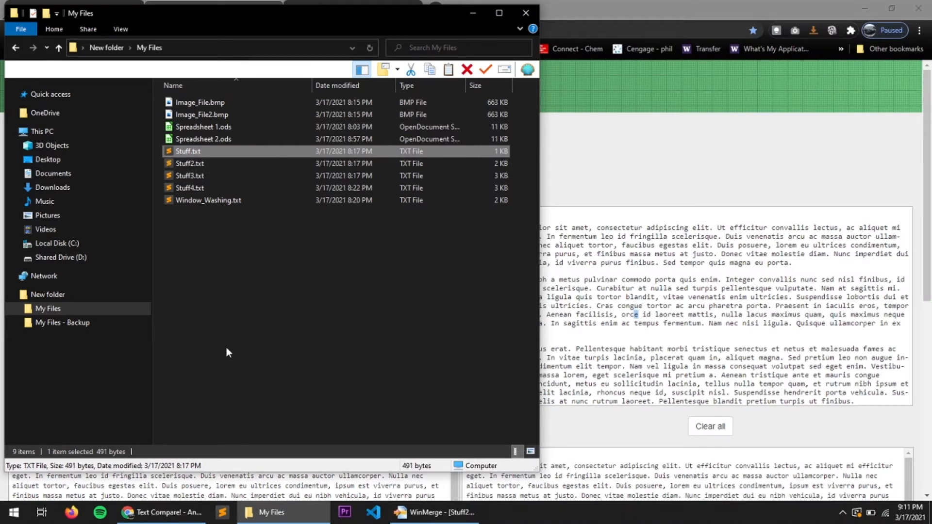
pyautogui.keyDown('ctrl'); pyautogui.click(191, 163); pyautogui.keyUp('ctrl')
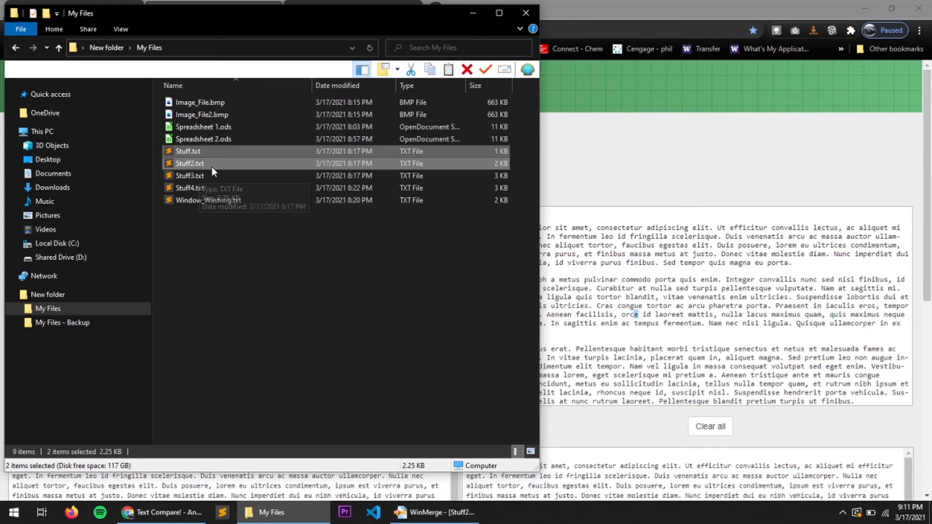
pyautogui.rightClick(213, 166)
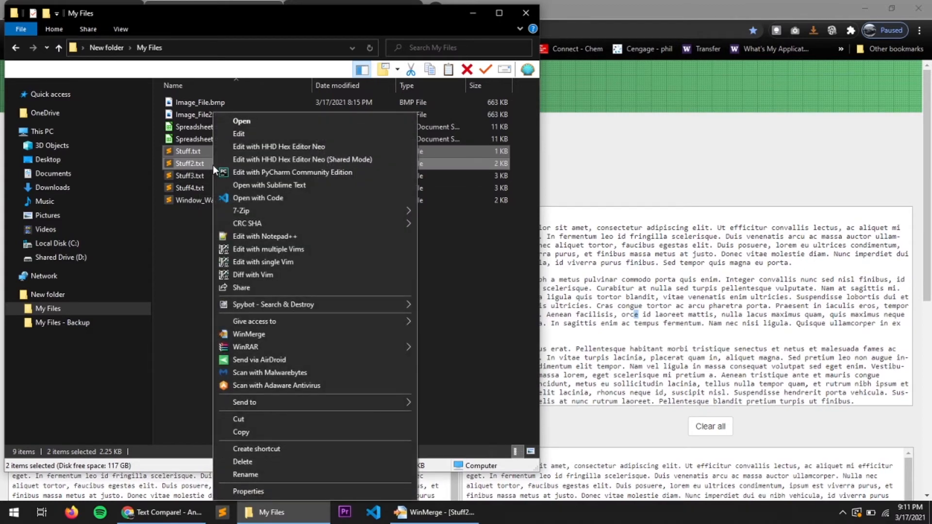
pyautogui.click(278, 335)
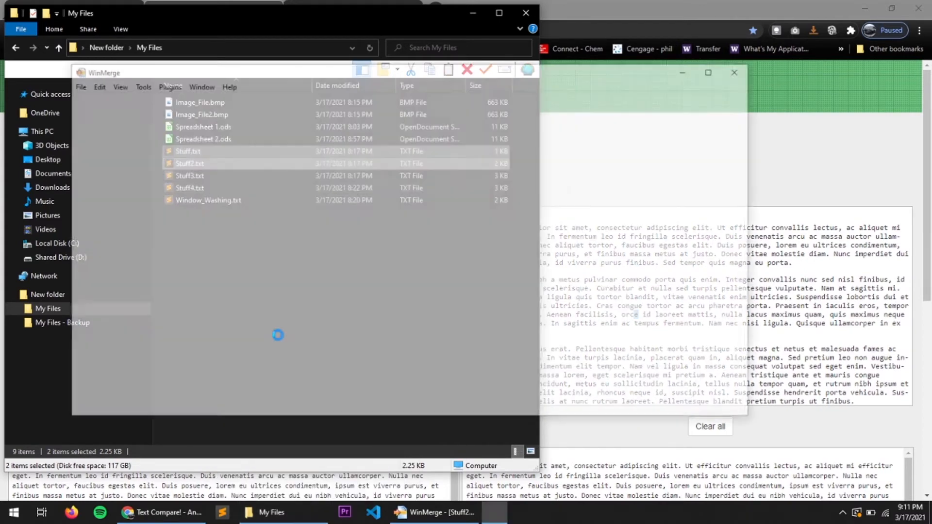
pyautogui.moveTo(115, 357); pyautogui.dragTo(73, 298)
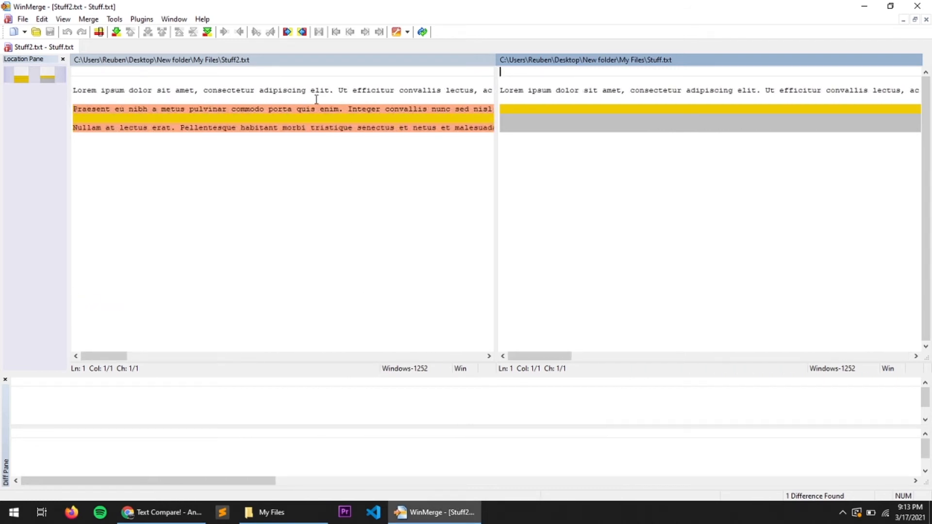
# Step: Copy all differences from Stuff2.txt into Stuff.txt, then close WinMerge and save the changed file
pyautogui.click(287, 32)
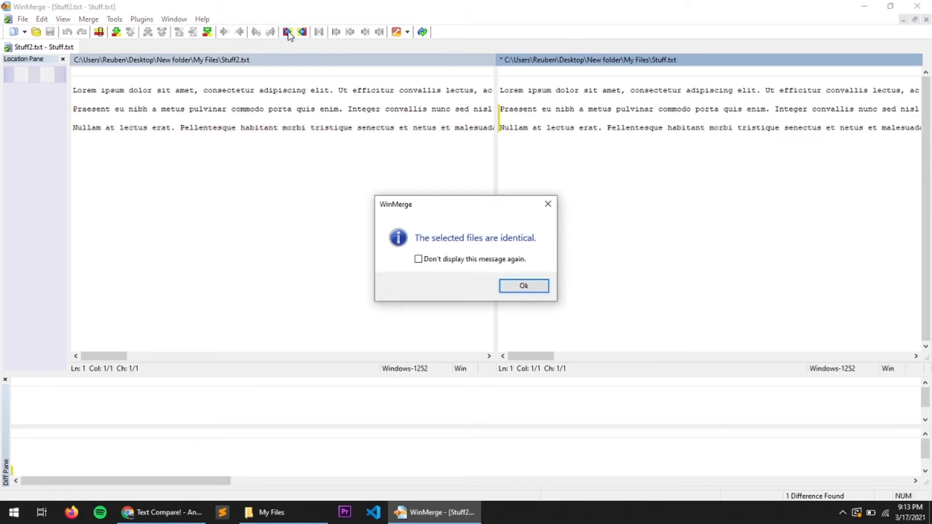
pyautogui.click(513, 284)
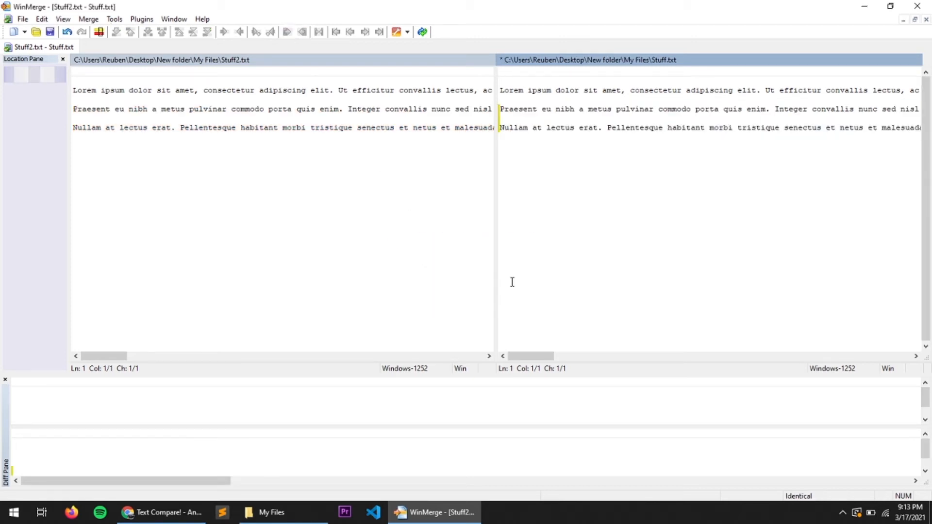
pyautogui.click(917, 6)
pyautogui.click(505, 345)
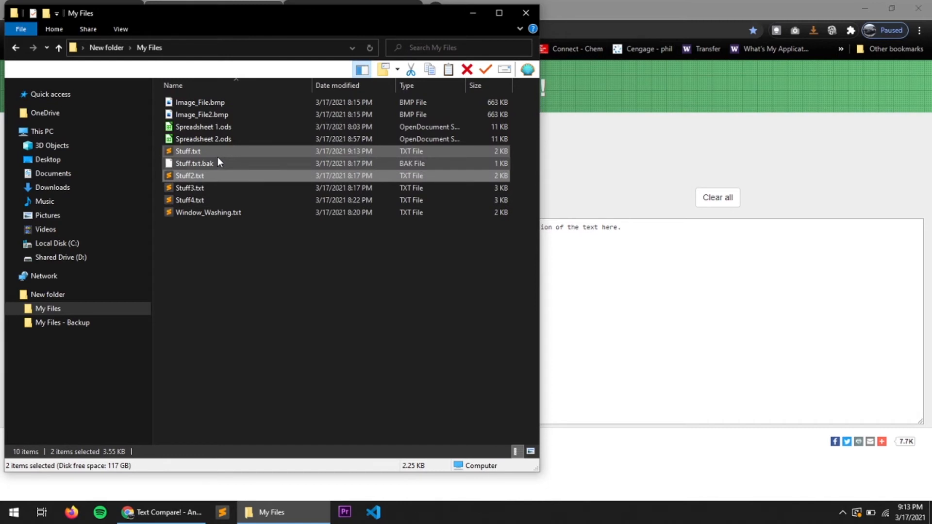
# Step: Delete Stuff.txt.bak and Stuff2.txt from the My Files folder
pyautogui.click(202, 229)
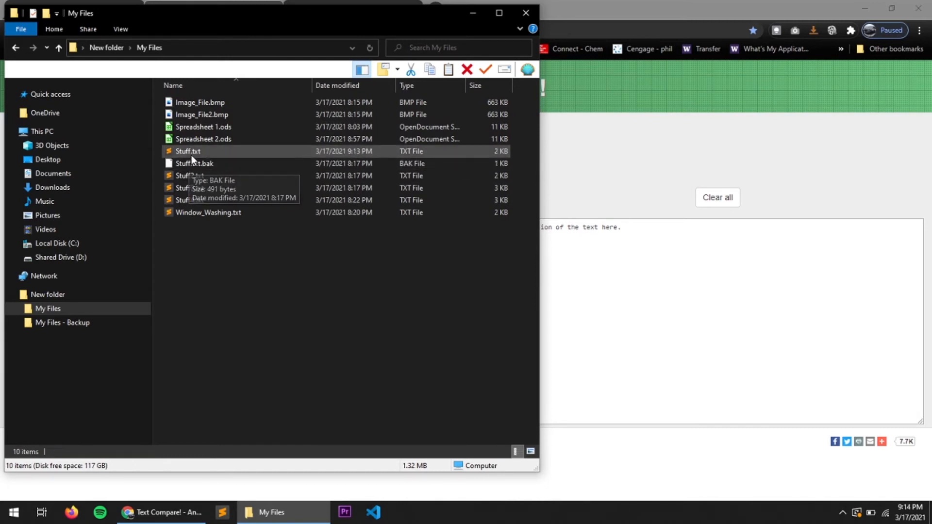
pyautogui.click(194, 177)
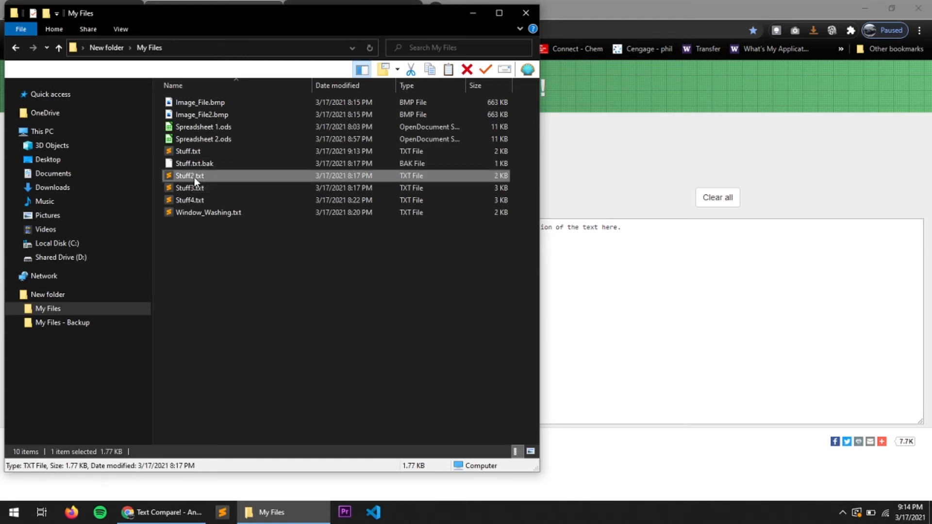
pyautogui.hotkey('shift', 'Up')
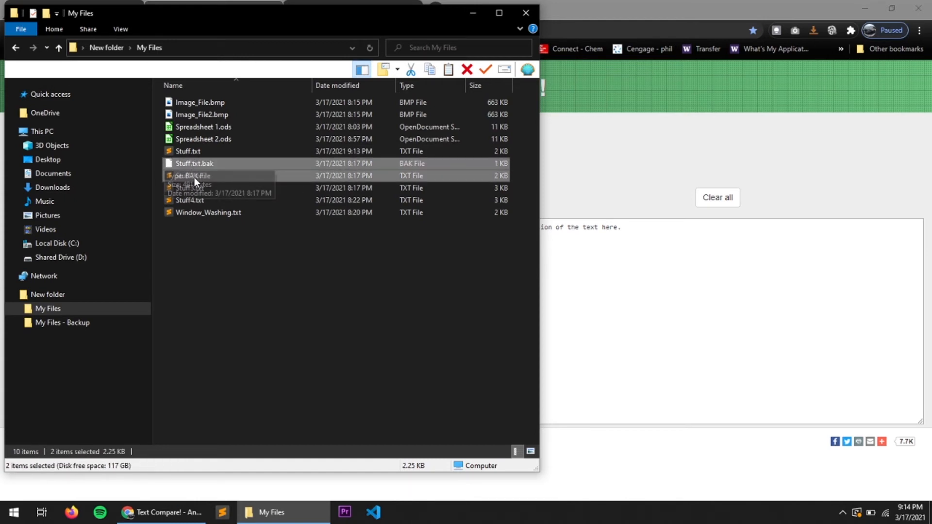
pyautogui.press('Delete')
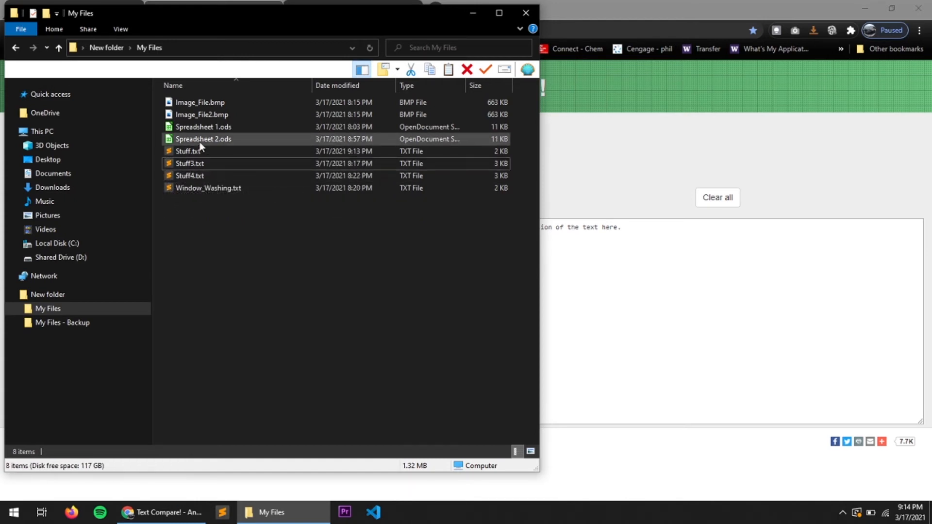
# Step: Compare Stuff3.txt with Stuff4.txt in WinMerge, and delete Stuff4.txt from the My Files folder
pyautogui.click(196, 162)
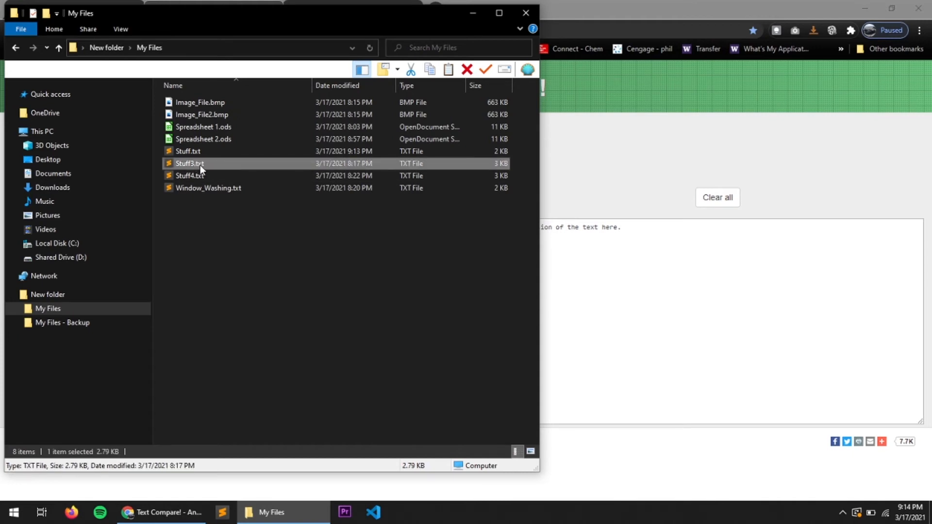
pyautogui.hotkey('shift', 'Down')
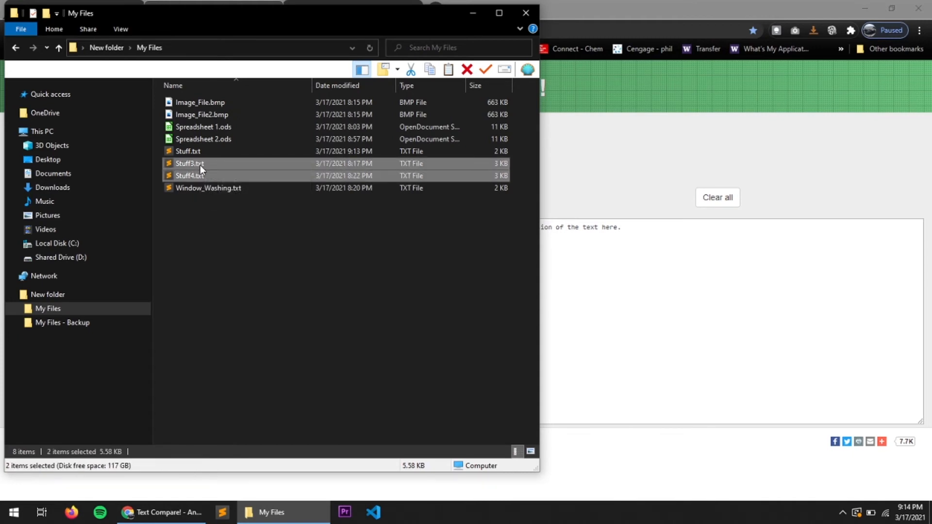
pyautogui.rightClick(201, 174)
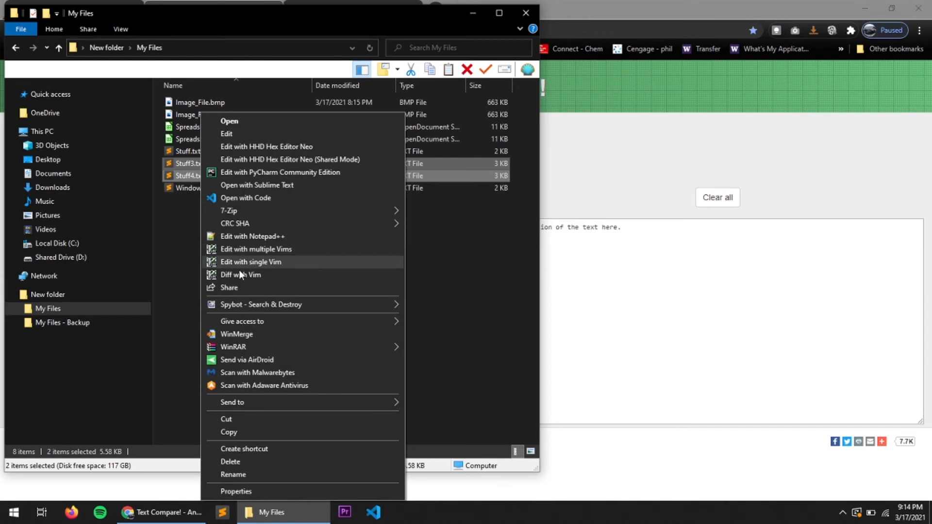
pyautogui.click(257, 336)
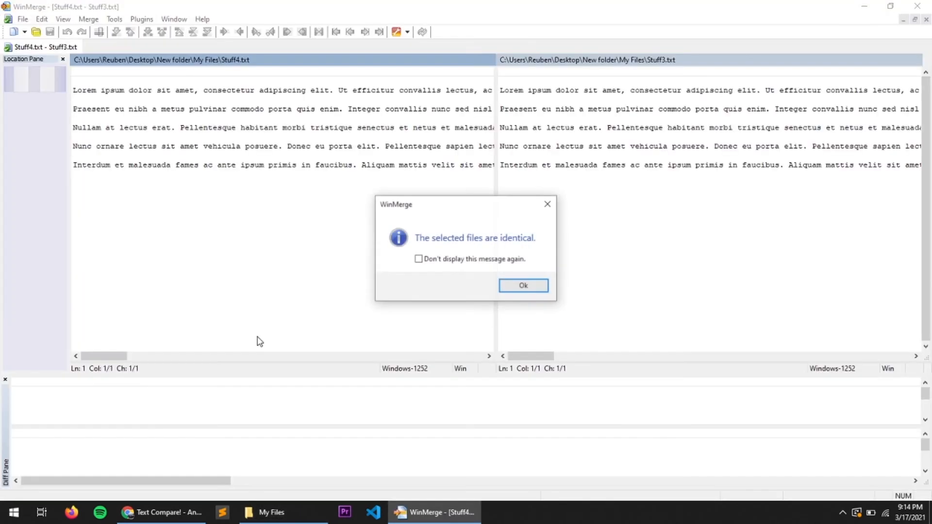
pyautogui.click(536, 286)
pyautogui.click(917, 6)
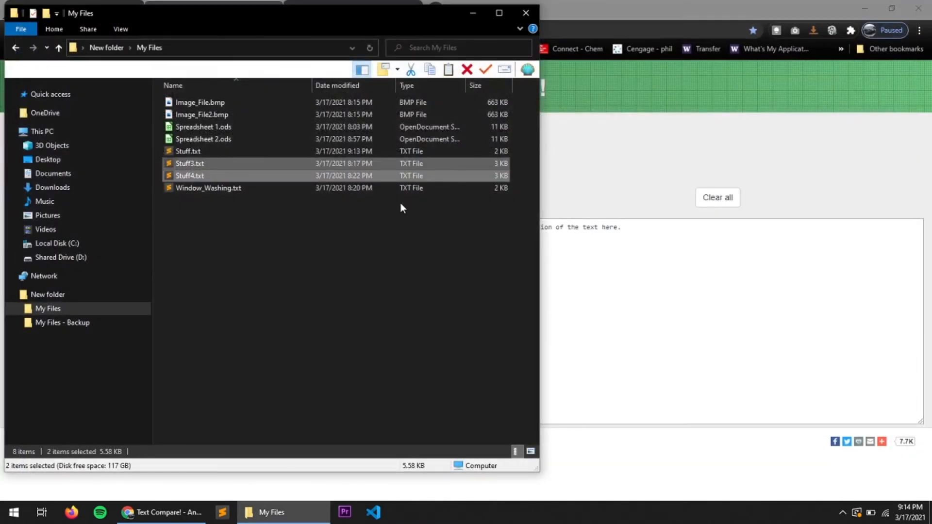
pyautogui.click(211, 175)
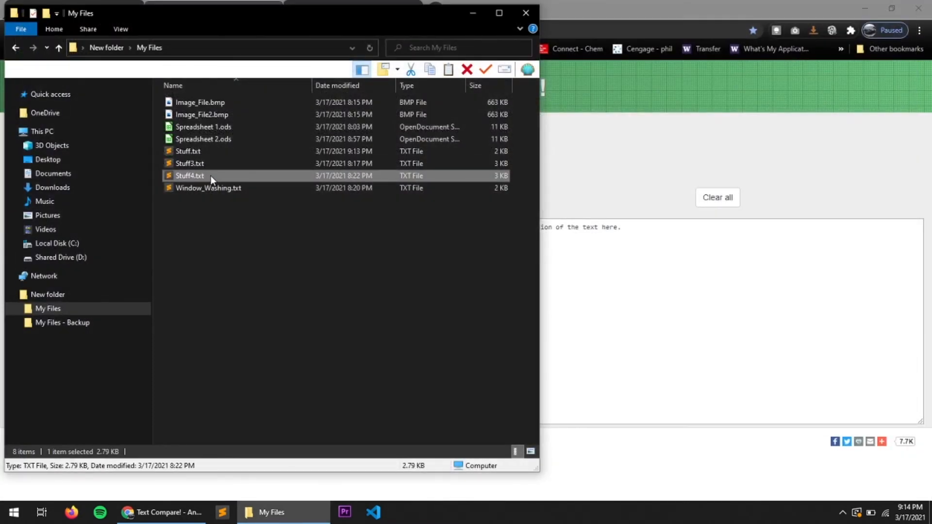
pyautogui.press('Delete')
# Step: Open a WinMerge comparison of Stuff.txt and Stuff3.txt from the My Files folder
pyautogui.click(185, 150)
pyautogui.hotkey('shift', 'Down')
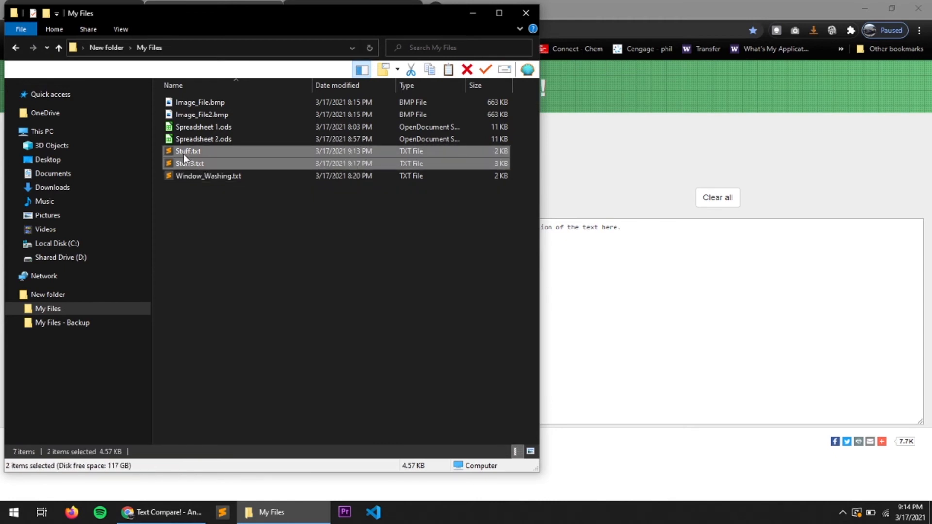
pyautogui.rightClick(185, 167)
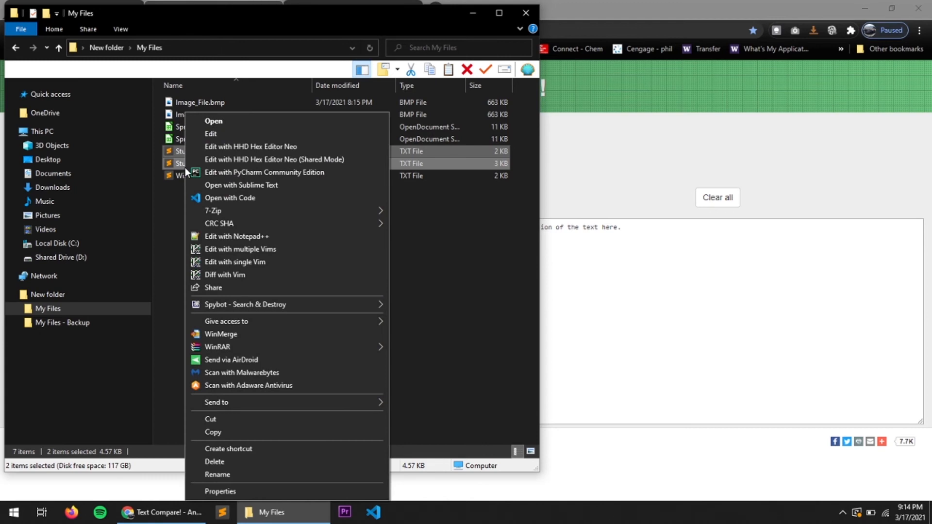
pyautogui.click(276, 338)
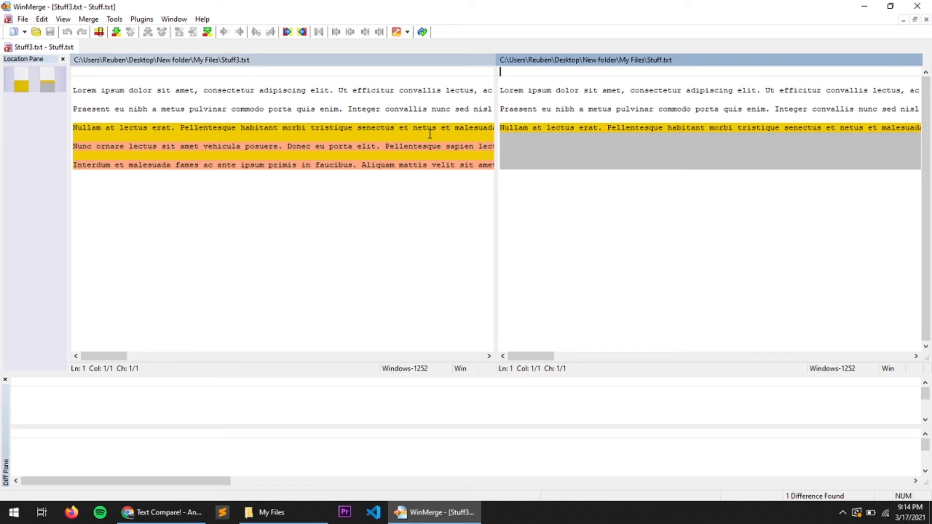
# Step: Copy the full text of Stuff3.txt from WinMerge into the first text box on text-compare.com
pyautogui.moveTo(520, 357); pyautogui.dragTo(458, 318)
pyautogui.click(357, 148)
pyautogui.hotkey('ctrl', 'a')
pyautogui.click(168, 512)
pyautogui.click(206, 290)
pyautogui.hotkey('ctrl', 'v')
# Step: Copy the full text of Stuff.txt from WinMerge into the second text-compare.com box, run the comparison and review the highlighted differences
pyautogui.click(271, 512)
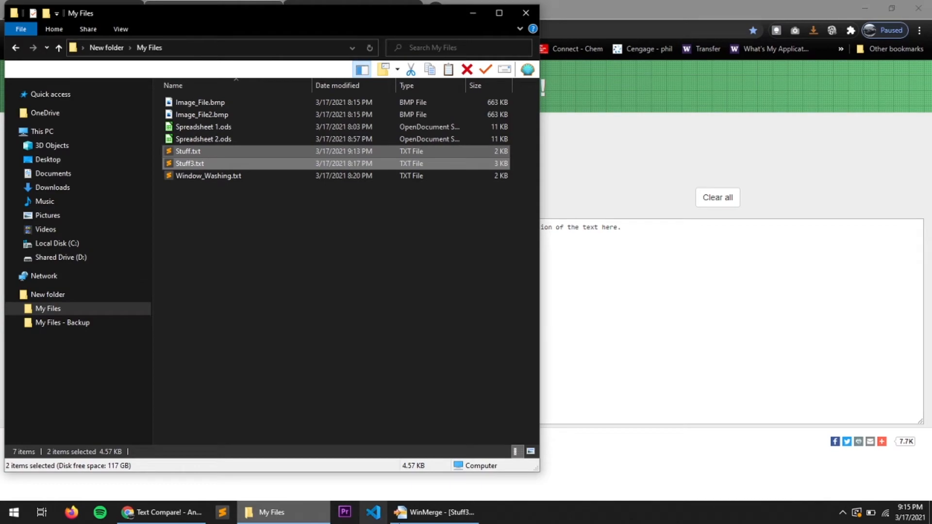
pyautogui.click(436, 512)
pyautogui.click(555, 119)
pyautogui.hotkey('ctrl', 'a')
pyautogui.hotkey('ctrl', 'c')
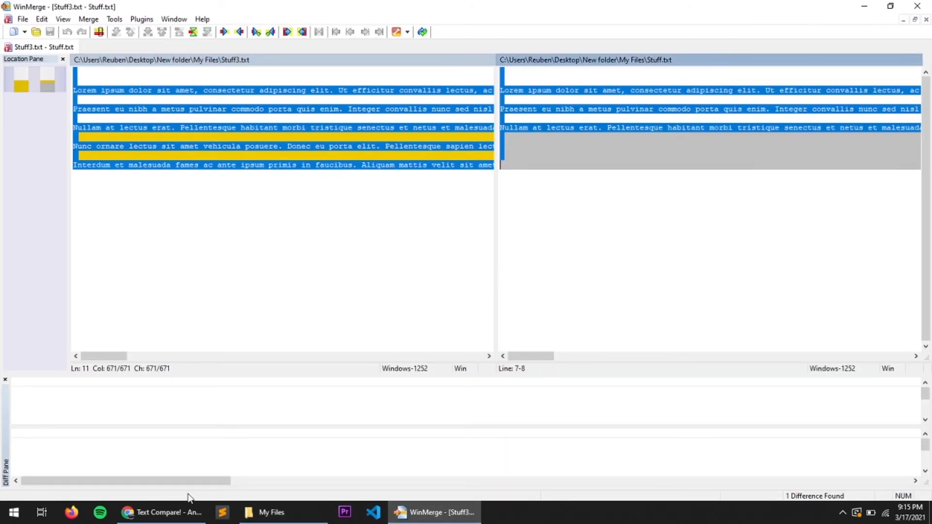
pyautogui.click(190, 507)
pyautogui.click(602, 297)
pyautogui.hotkey('ctrl', 'v')
pyautogui.click(463, 200)
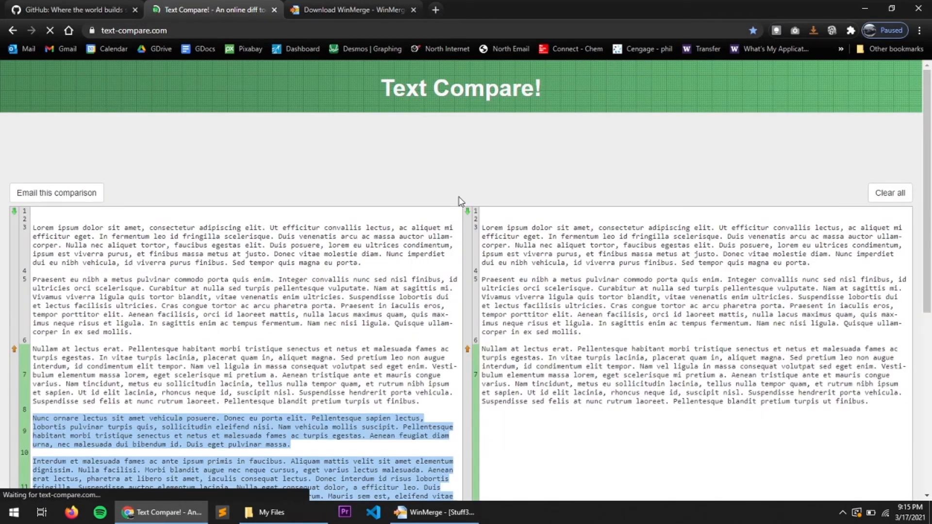
pyautogui.scroll(-2, 496, 331)
pyautogui.scroll(4, 496, 332)
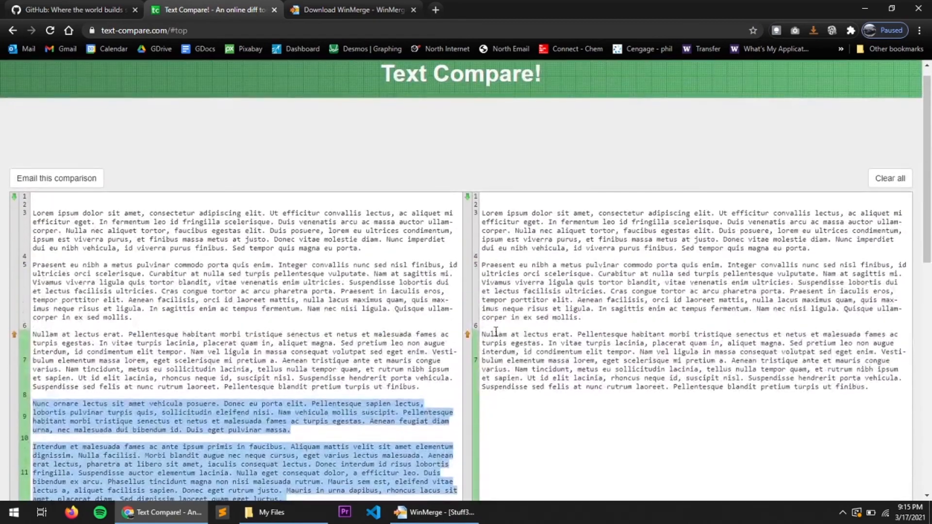
pyautogui.scroll(-2, 495, 332)
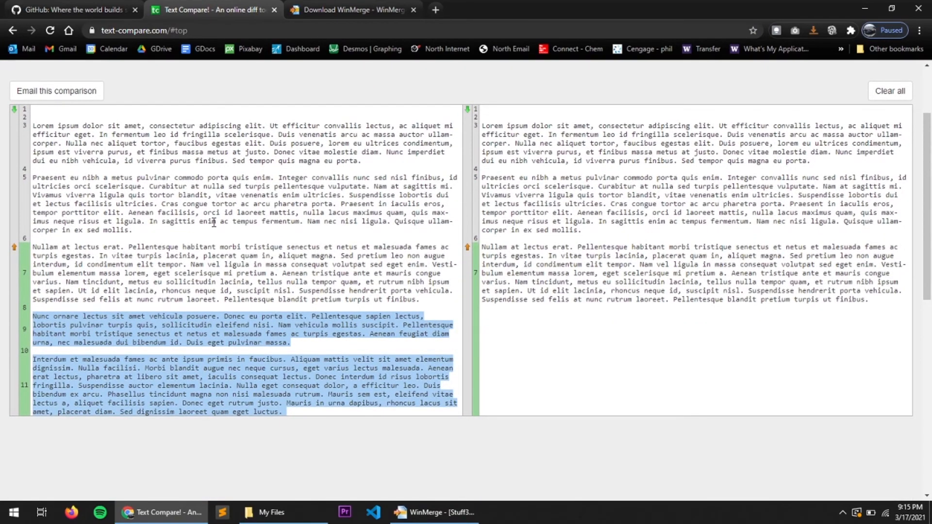
# Step: Switch to WinMerge and copy all differences from Stuff3.txt into Stuff.txt
pyautogui.hotkey('alt', 'Tab')
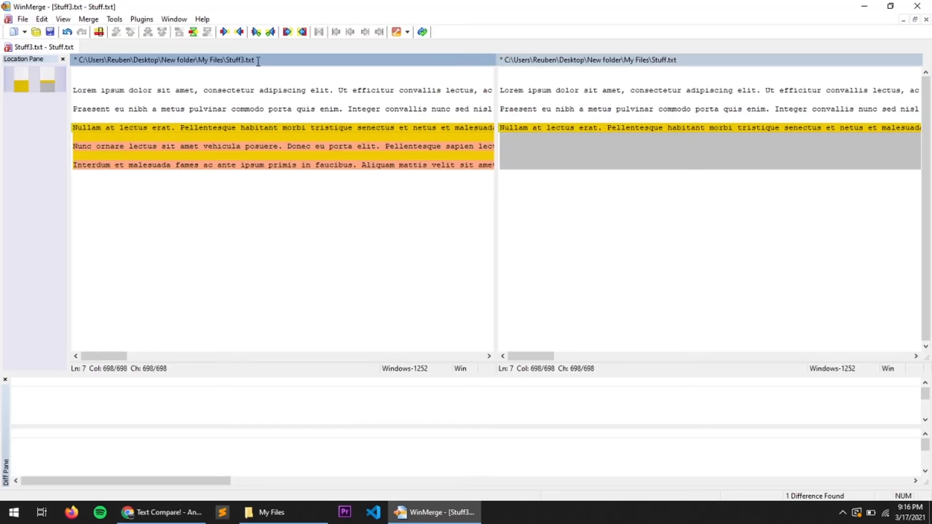
pyautogui.click(287, 34)
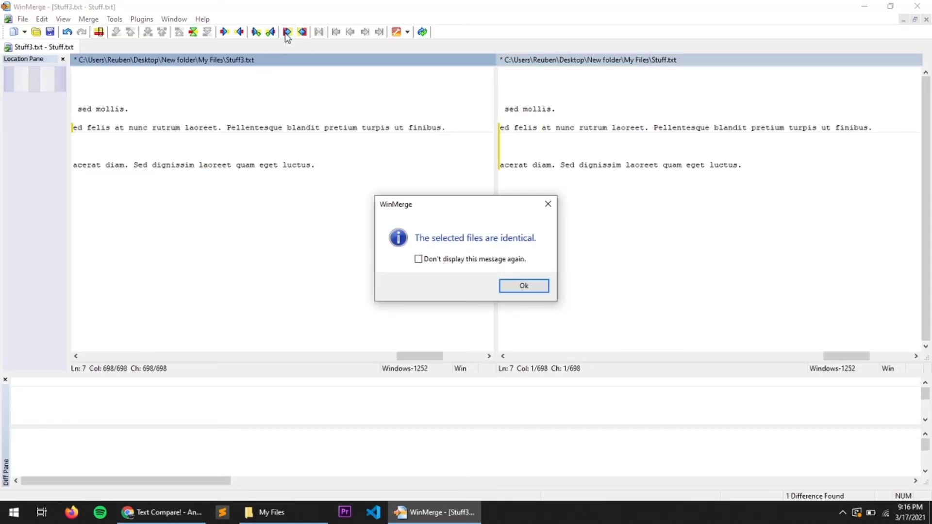
pyautogui.click(519, 285)
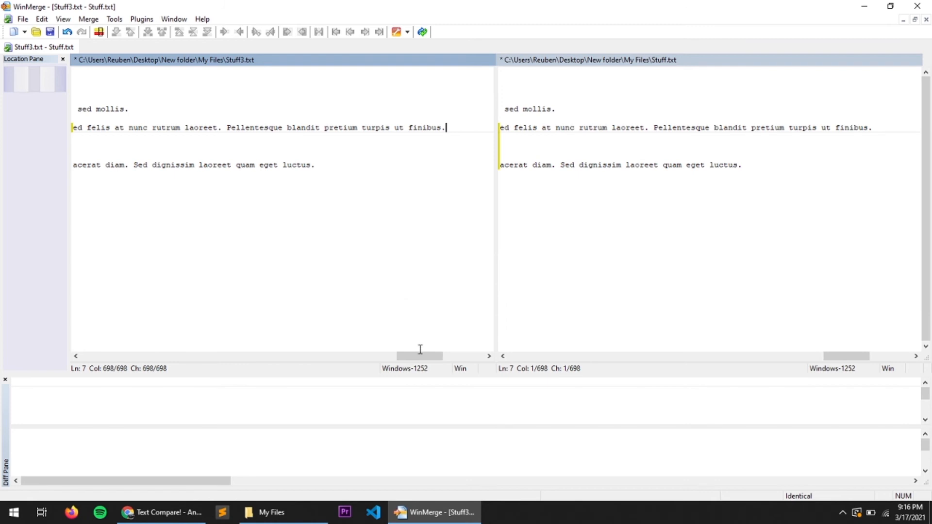
pyautogui.moveTo(421, 357); pyautogui.dragTo(248, 374)
pyautogui.moveTo(247, 374); pyautogui.dragTo(90, 374)
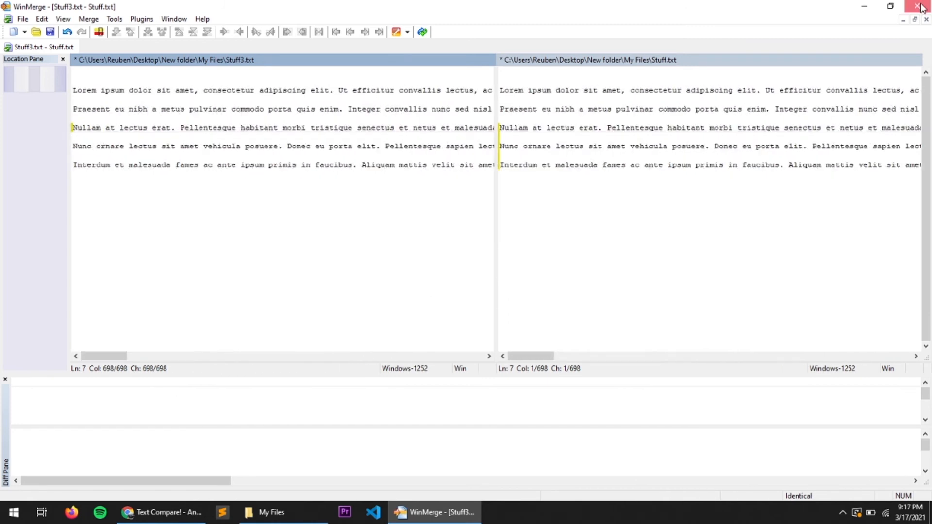
# Step: Close WinMerge, discarding the changes to both files, and delete Stuff.txt from the My Files folder
pyautogui.click(917, 7)
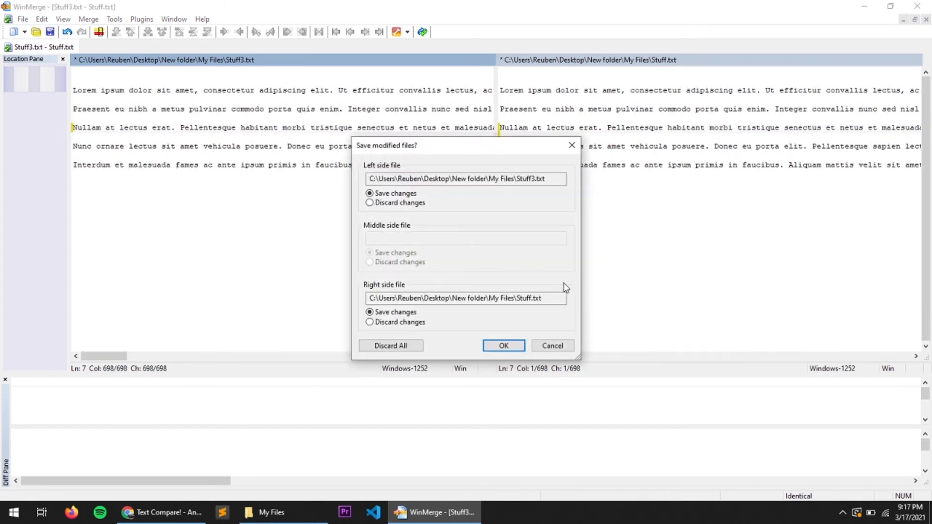
pyautogui.click(418, 346)
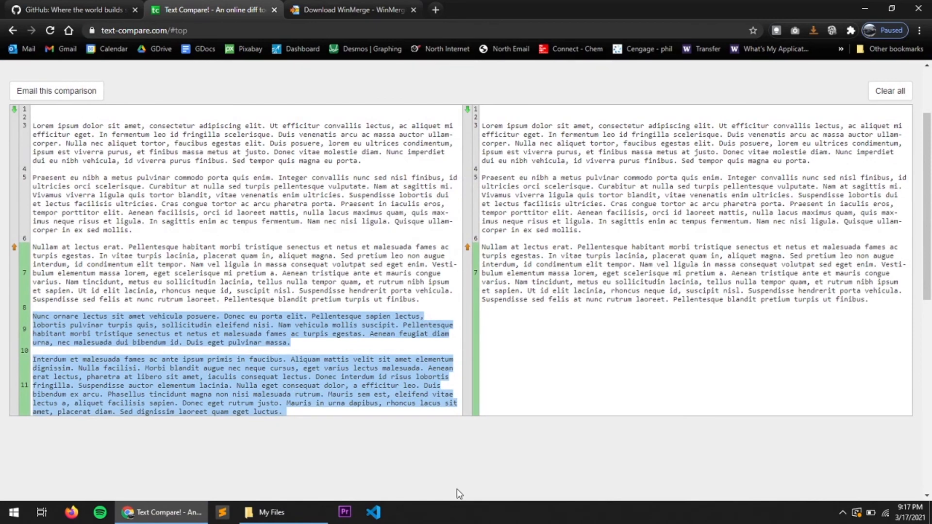
pyautogui.click(272, 512)
pyautogui.click(354, 164)
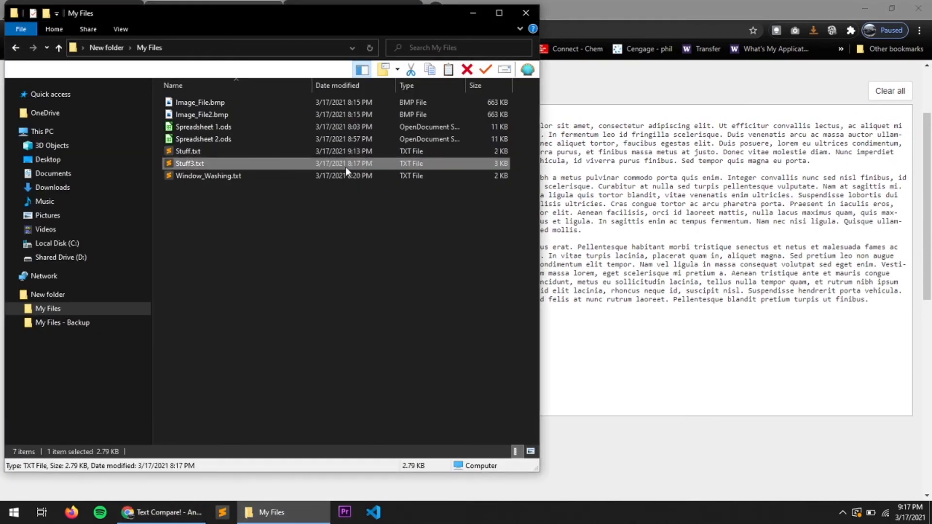
pyautogui.click(211, 151)
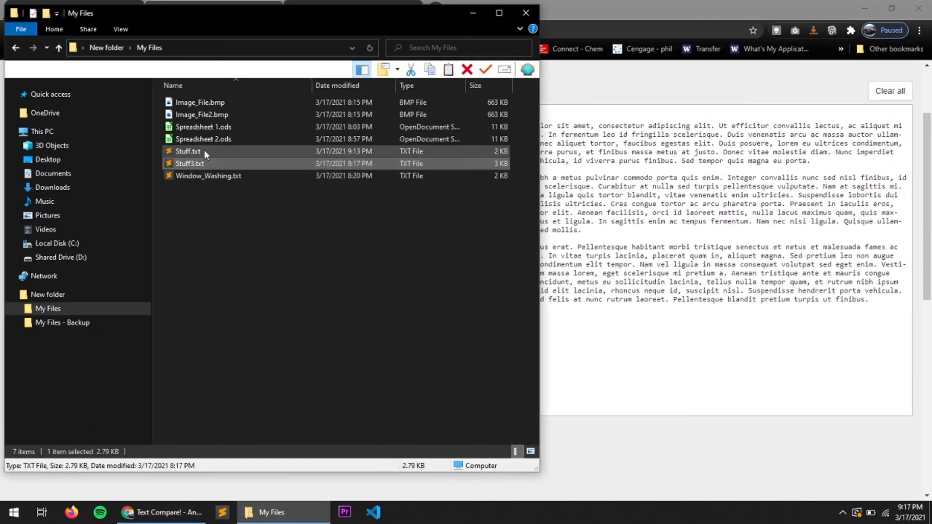
pyautogui.press('Delete')
# Step: Compare Image_File.bmp with Image_File2.bmp in WinMerge, and delete Image_File2.bmp from the My Files folder
pyautogui.click(205, 107)
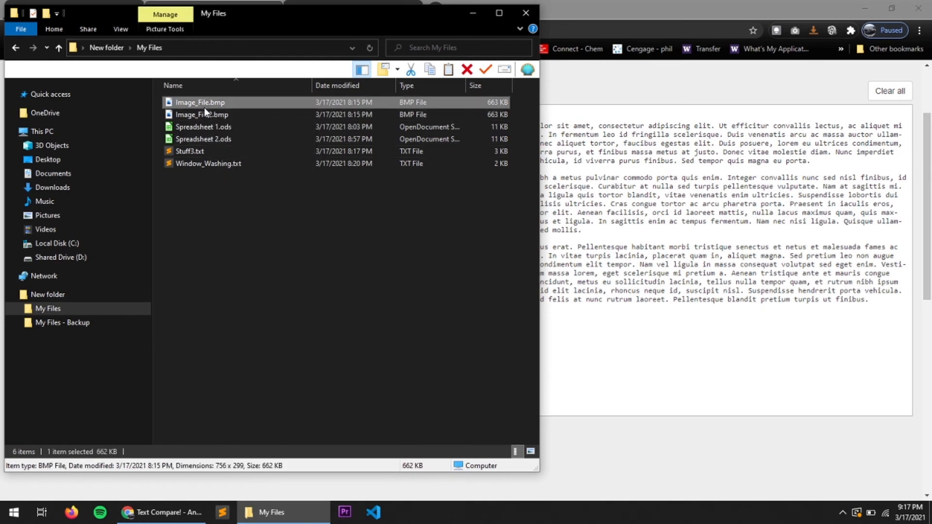
pyautogui.keyDown('ctrl'); pyautogui.click(205, 110); pyautogui.keyUp('ctrl')
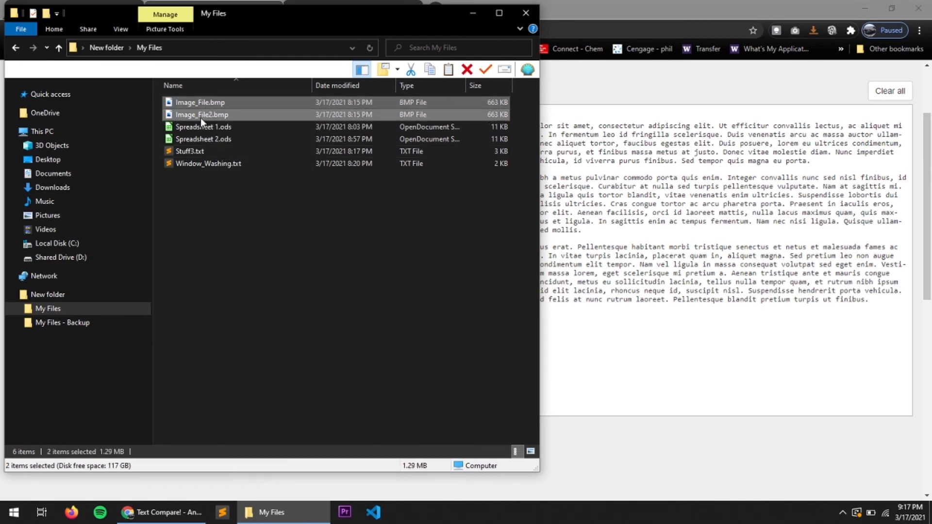
pyautogui.rightClick(201, 121)
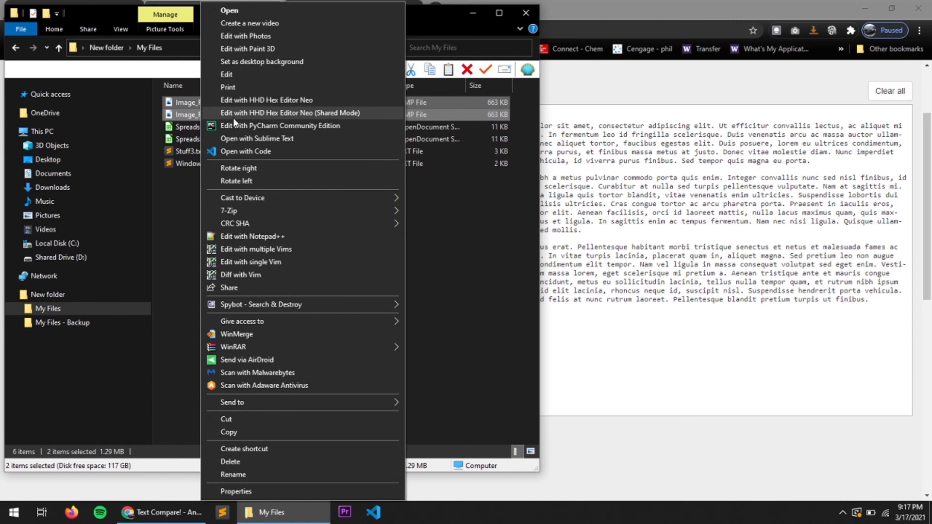
pyautogui.click(283, 335)
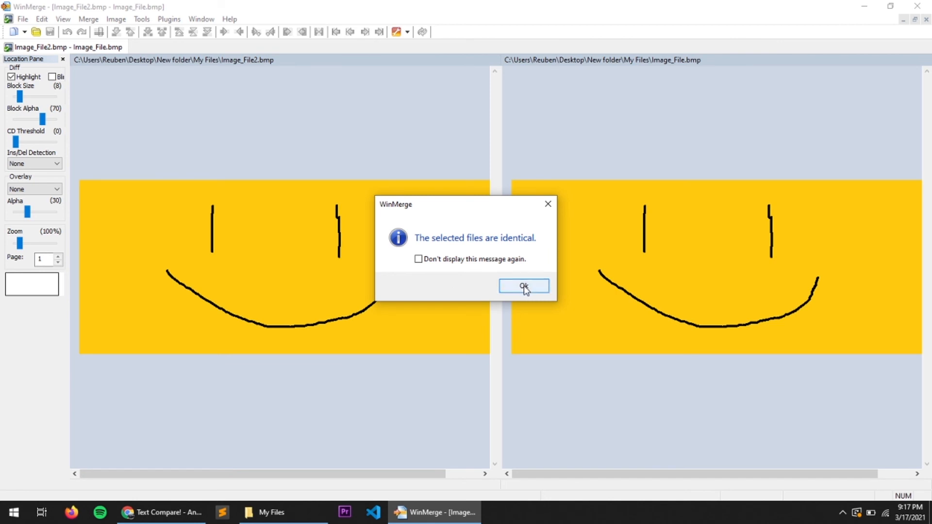
pyautogui.click(524, 285)
pyautogui.click(918, 6)
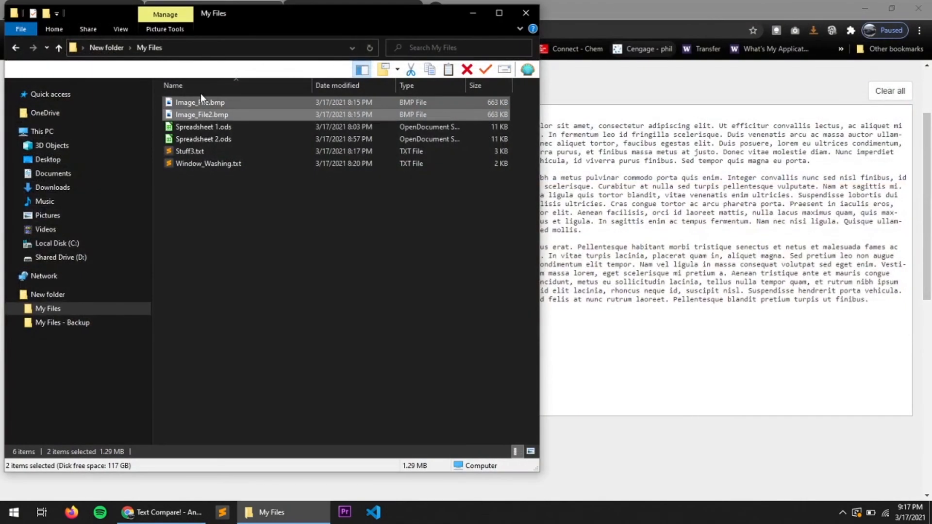
pyautogui.click(208, 115)
pyautogui.press('Delete')
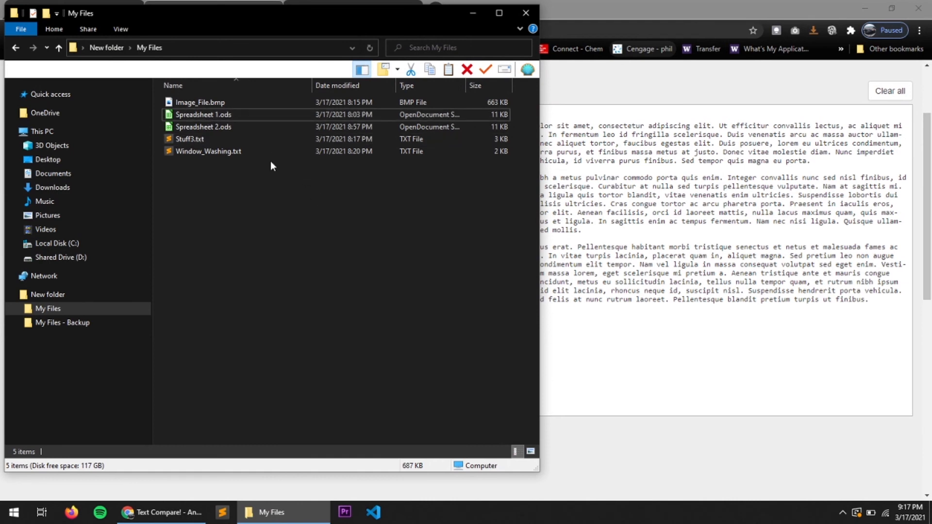
# Step: Delete Spreadsheet 1.ods from the My Files folder, and name the copy of Stuff3.txt MyPaper.txt
pyautogui.click(200, 117)
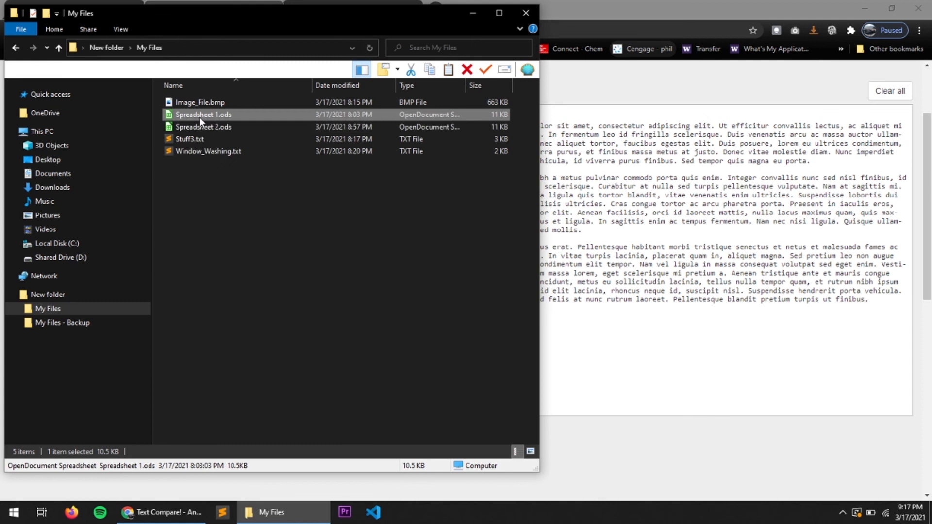
pyautogui.press('Delete')
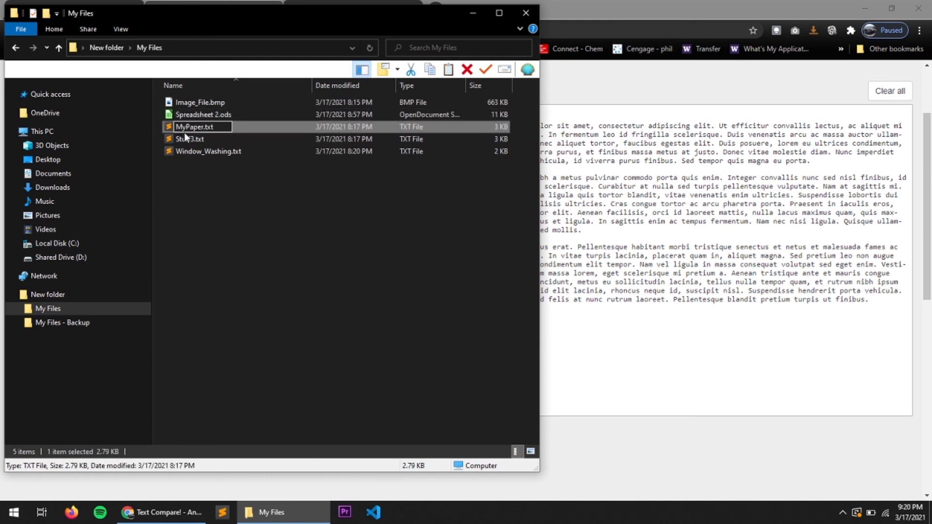
pyautogui.press('Return')
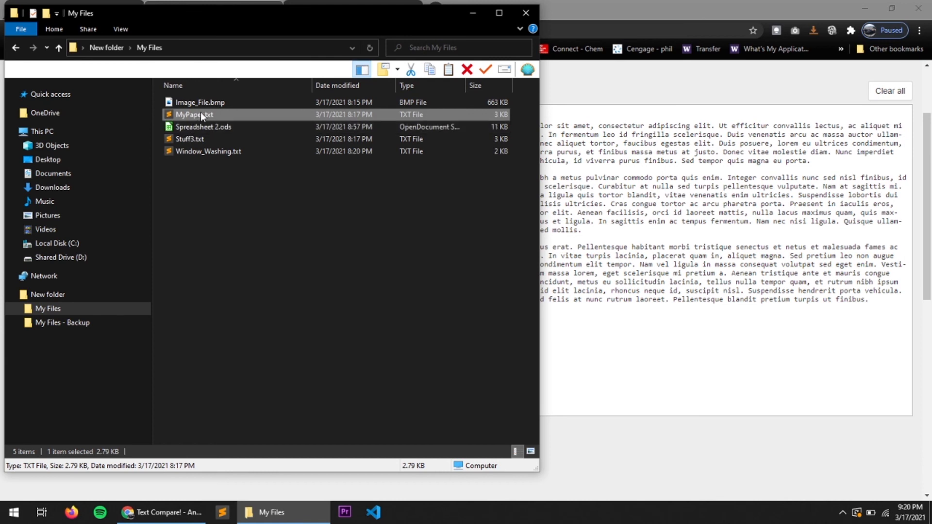